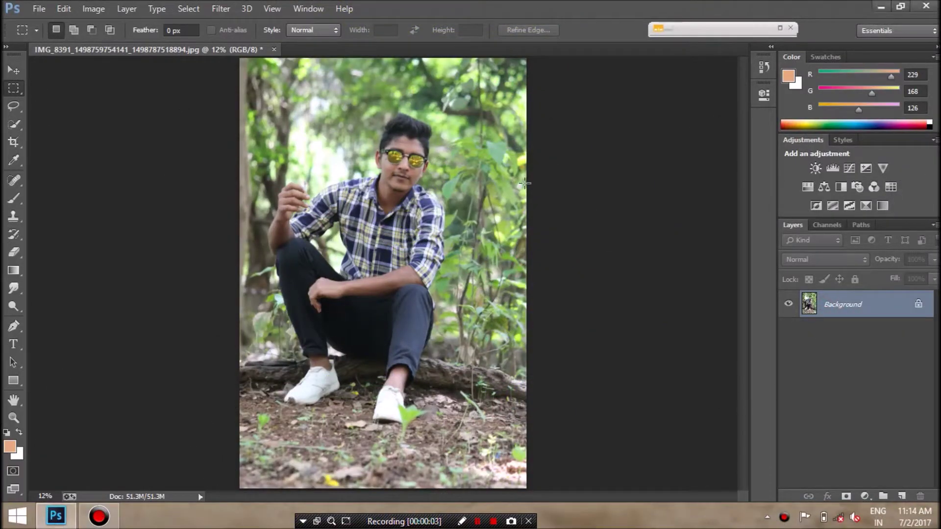
Launch Color Efex Pro 4 on the portrait from the Filter menu's Nik Collection.
{"action": "left_click", "coordinate": [221, 8]}
{"action": "mouse_move", "coordinate": [245, 312]}
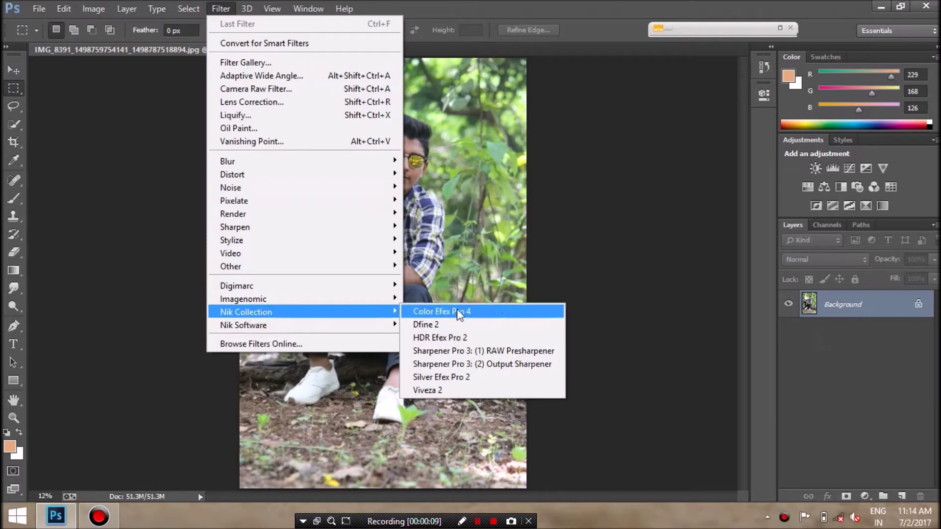
{"action": "left_click", "coordinate": [457, 312]}
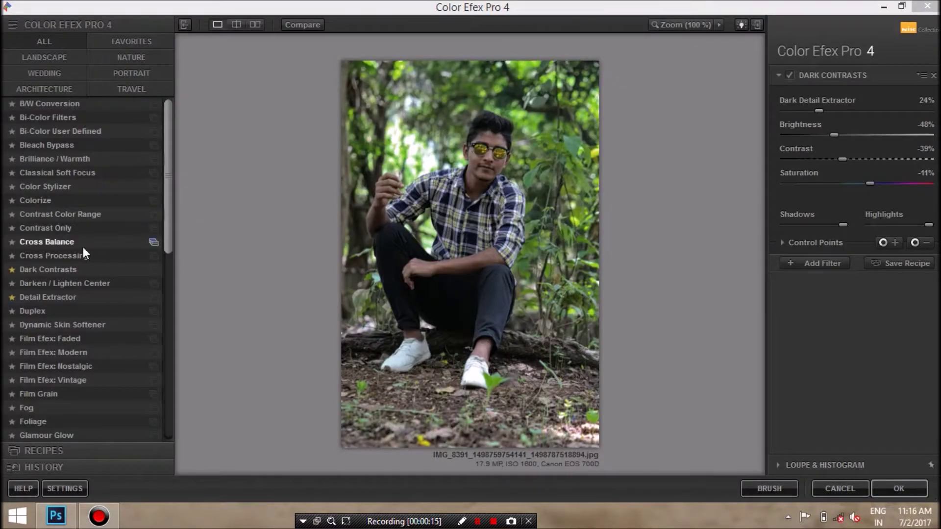
Apply Detail Extractor at reduced strength and add a second filter slot.
{"action": "left_click", "coordinate": [65, 298]}
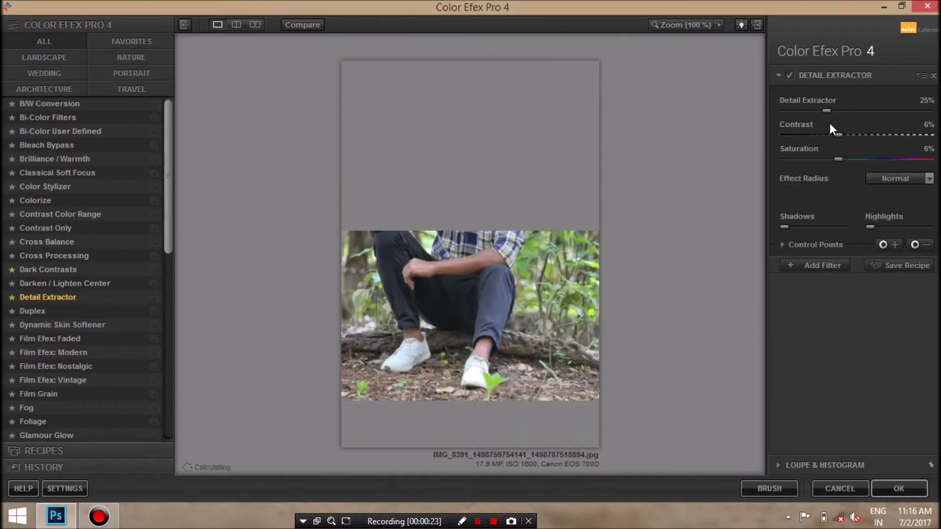
{"action": "left_click_drag", "start_coordinate": [826, 111], "coordinate": [813, 110]}
{"action": "left_click", "coordinate": [817, 265]}
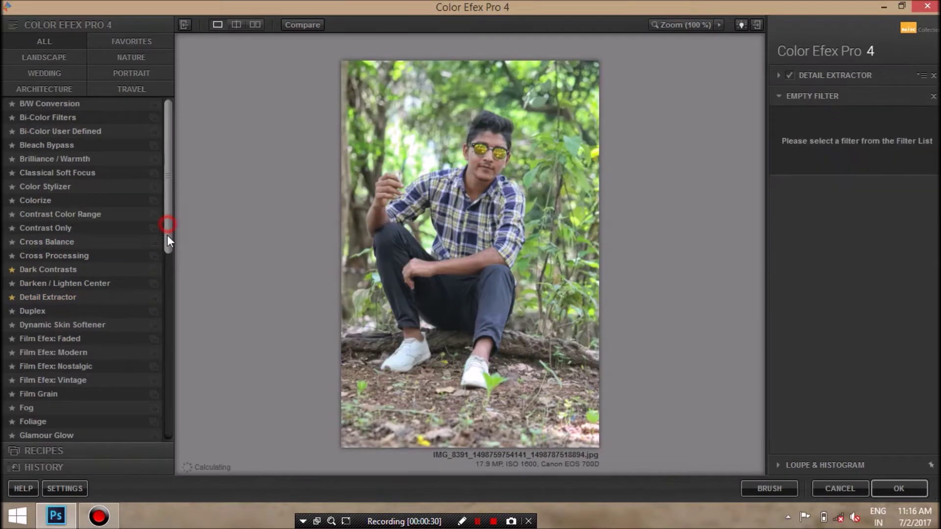
Choose a Foliage enhancement method and add another filter slot.
{"action": "scroll", "coordinate": [42, 375], "scroll_direction": "down", "scroll_amount": 1}
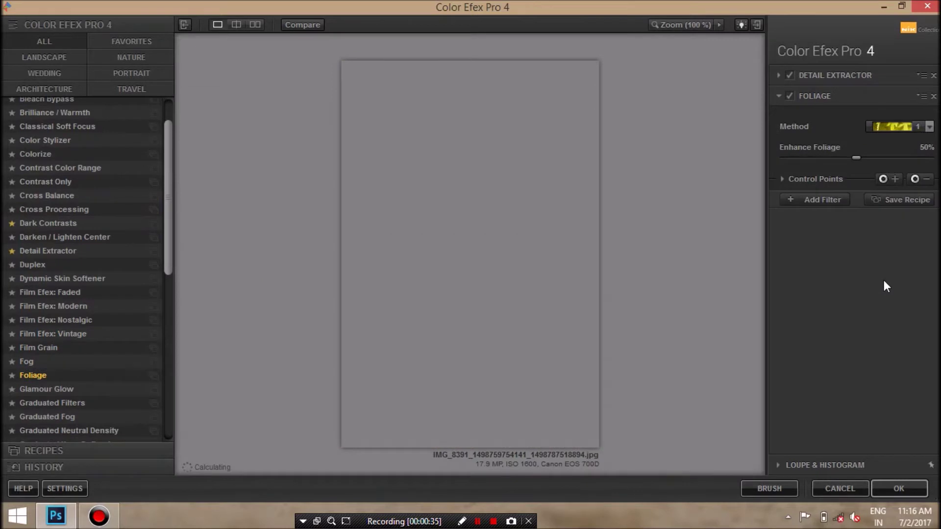
{"action": "left_click", "coordinate": [929, 126]}
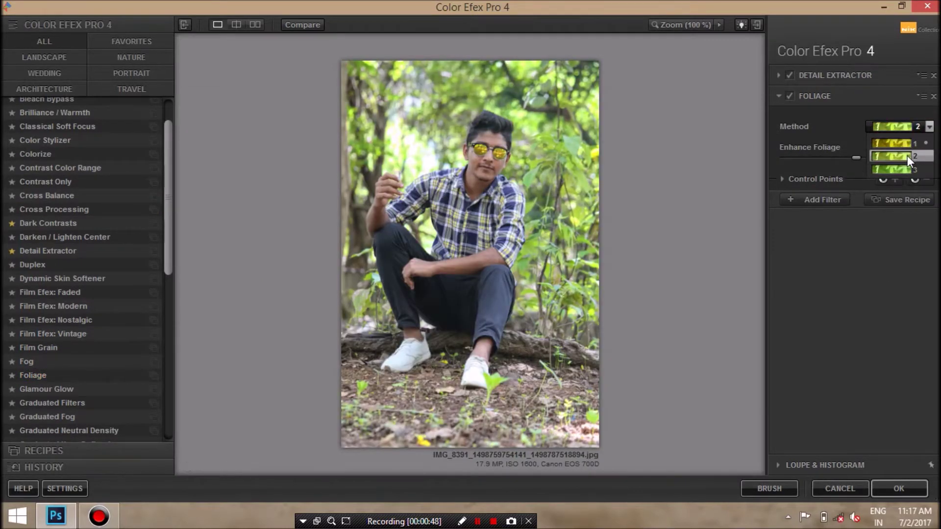
{"action": "left_click", "coordinate": [910, 143]}
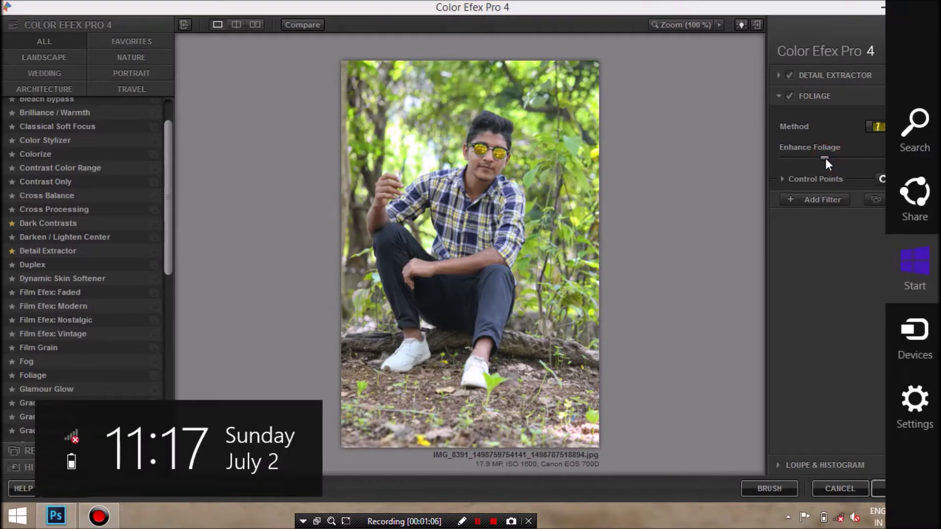
{"action": "left_click", "coordinate": [814, 199]}
{"action": "left_click_drag", "start_coordinate": [169, 225], "coordinate": [164, 393]}
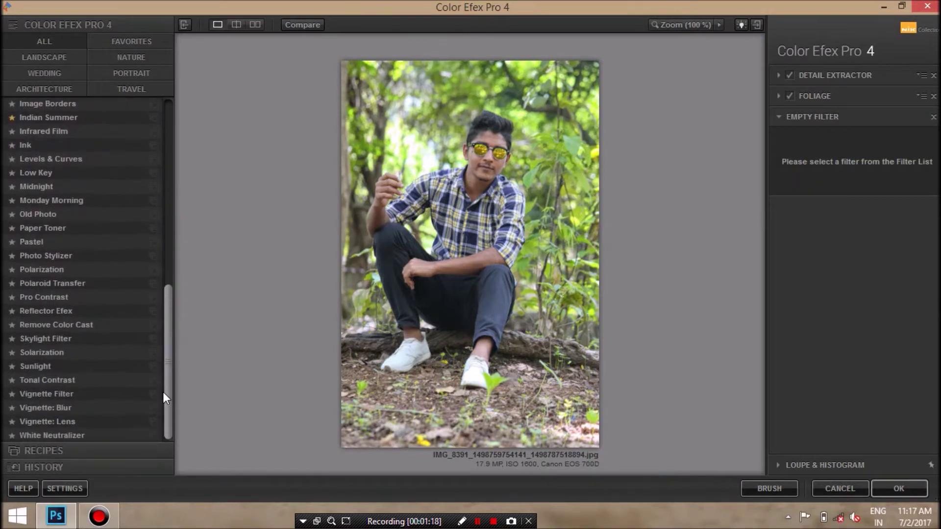
Replace a zeroed Skylight Filter with Contrast Color Range, contrast lowered to about 7%.
{"action": "left_click_drag", "start_coordinate": [164, 393], "coordinate": [163, 404]}
{"action": "left_click", "coordinate": [133, 340]}
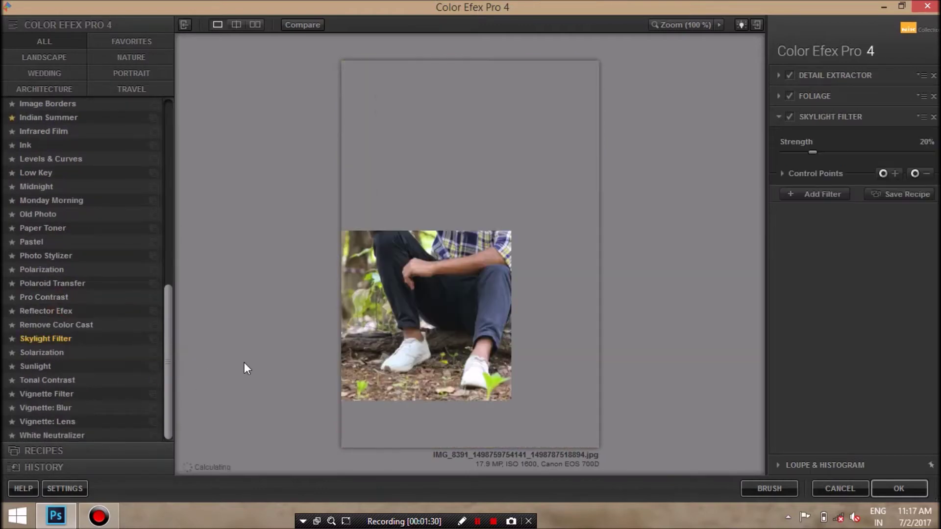
{"action": "left_click_drag", "start_coordinate": [813, 153], "coordinate": [784, 152]}
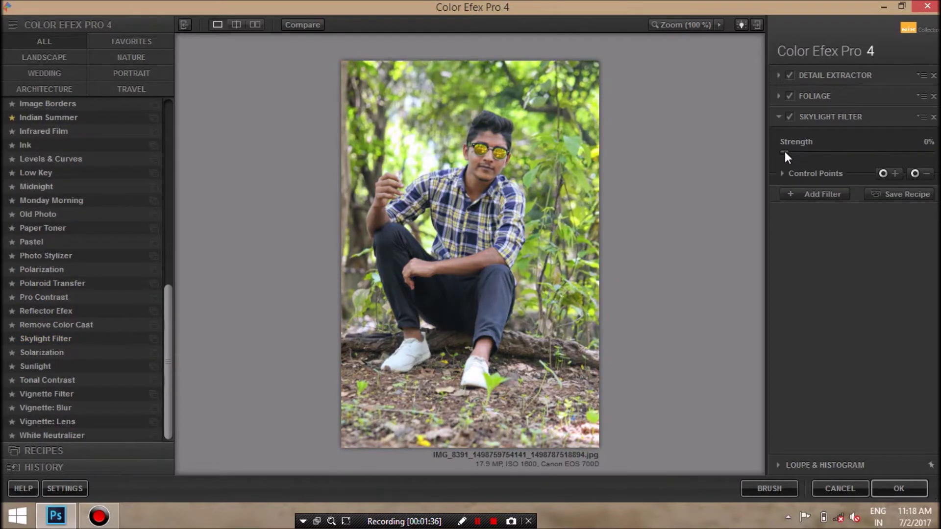
{"action": "left_click_drag", "start_coordinate": [169, 347], "coordinate": [178, 152]}
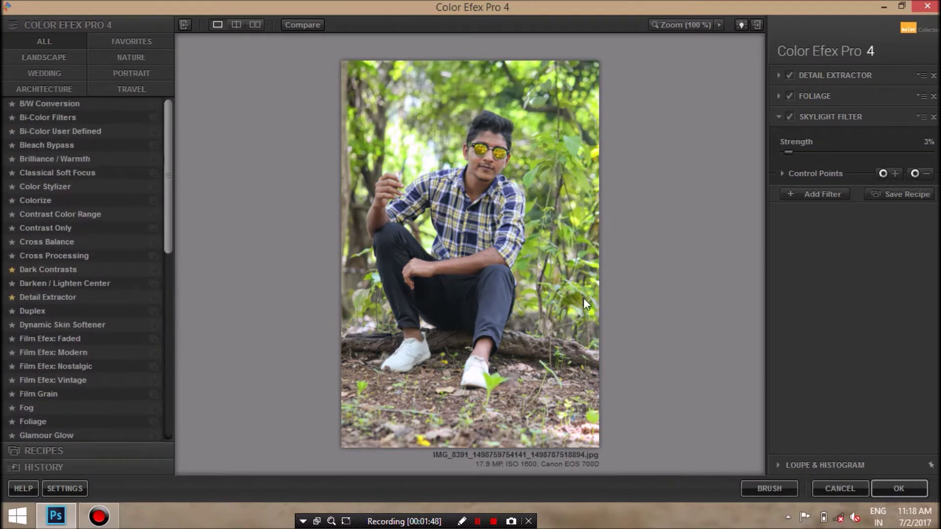
{"action": "left_click", "coordinate": [76, 216]}
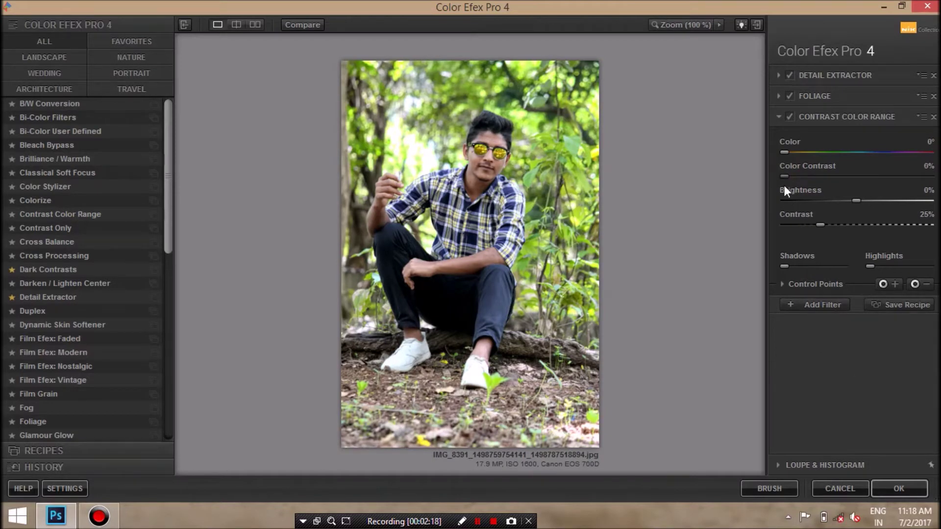
{"action": "left_click", "coordinate": [792, 225]}
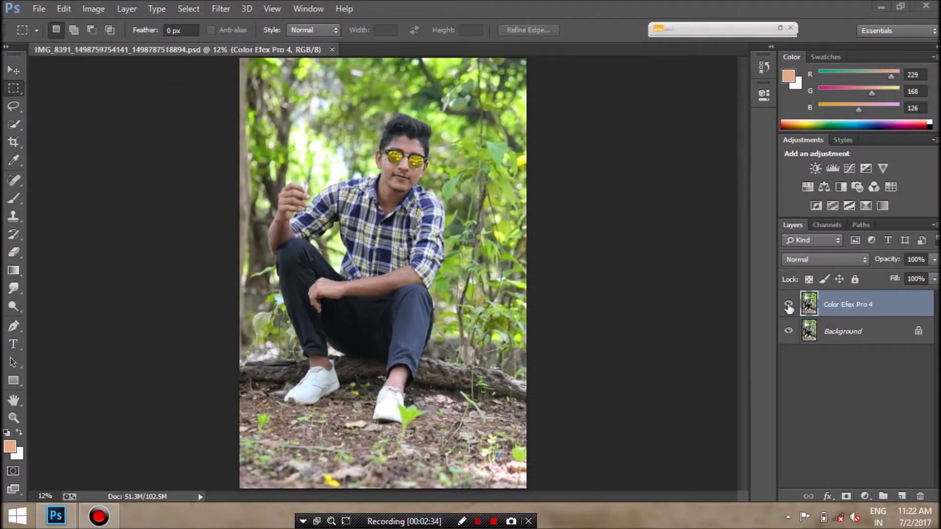
Compare the Color Efex Pro 4 layer with the original, then merge it down.
{"action": "left_click", "coordinate": [788, 304]}
{"action": "left_click", "coordinate": [788, 305]}
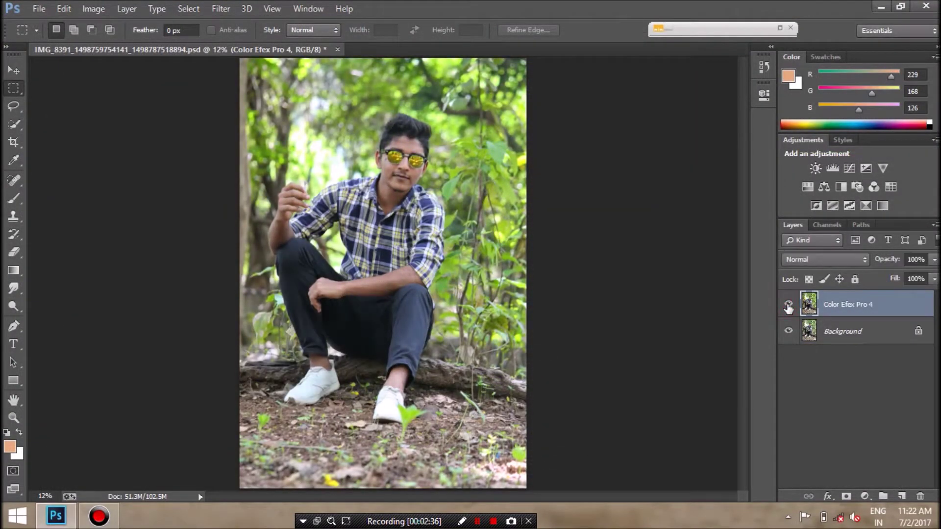
{"action": "right_click", "coordinate": [852, 302]}
{"action": "left_click", "coordinate": [621, 395]}
Duplicate the Background layer as Background copy and zoom to 66%.
{"action": "right_click", "coordinate": [840, 311]}
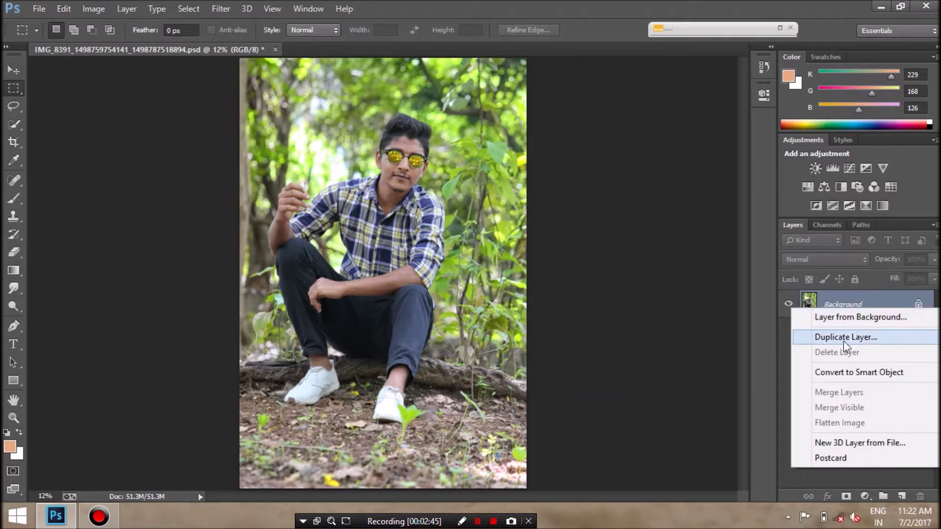
{"action": "left_click", "coordinate": [846, 339]}
{"action": "left_click", "coordinate": [598, 154]}
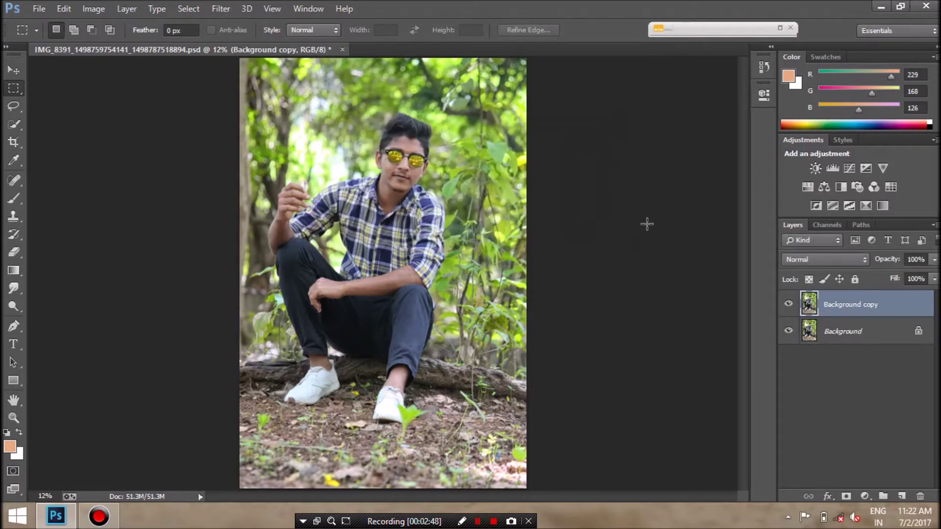
{"action": "left_click", "coordinate": [52, 496]}
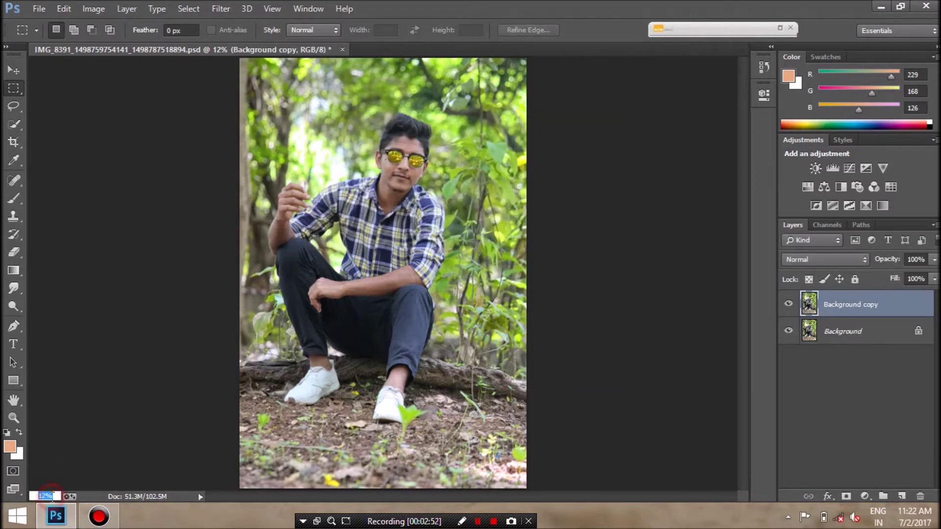
{"action": "type", "text": "56"}
{"action": "key", "text": "Return"}
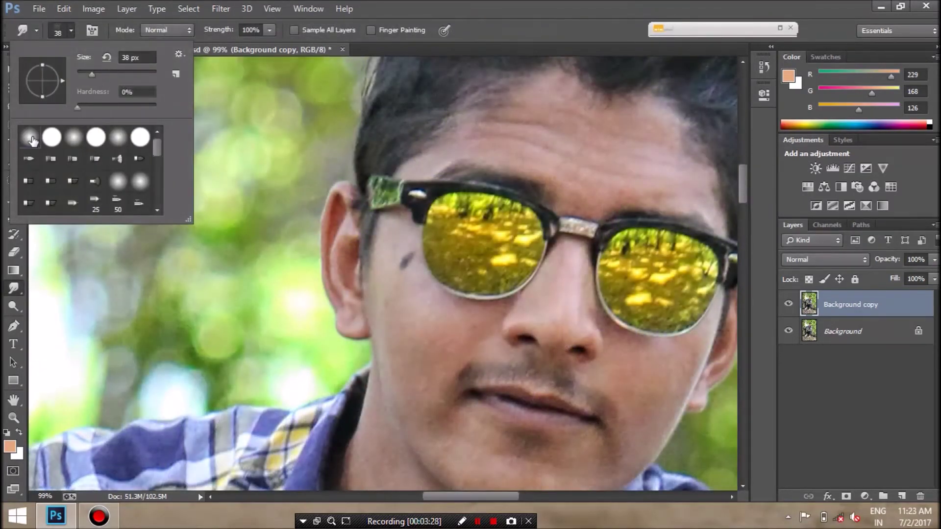
Heal the dark cheek spot with a soft 66 px Spot Healing brush.
{"action": "left_click", "coordinate": [30, 140]}
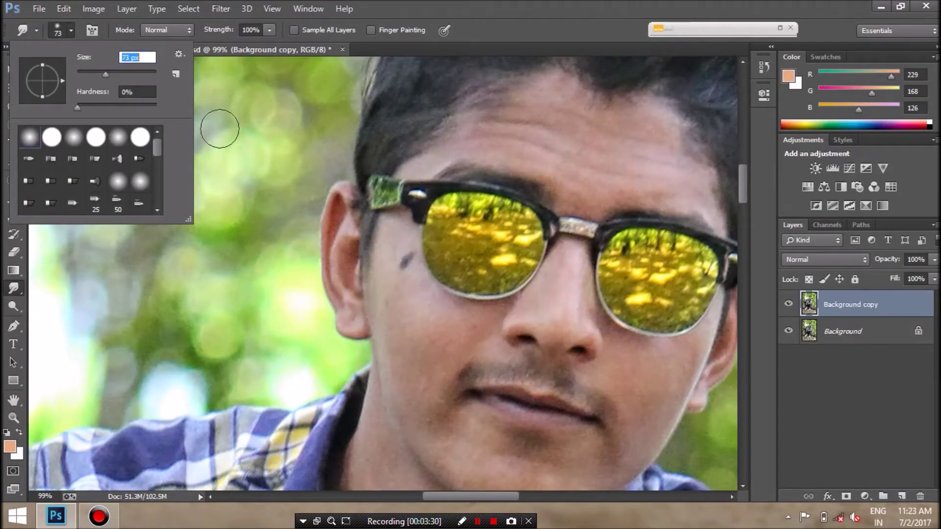
{"action": "left_click_drag", "start_coordinate": [102, 72], "coordinate": [102, 73]}
{"action": "left_click", "coordinate": [272, 45]}
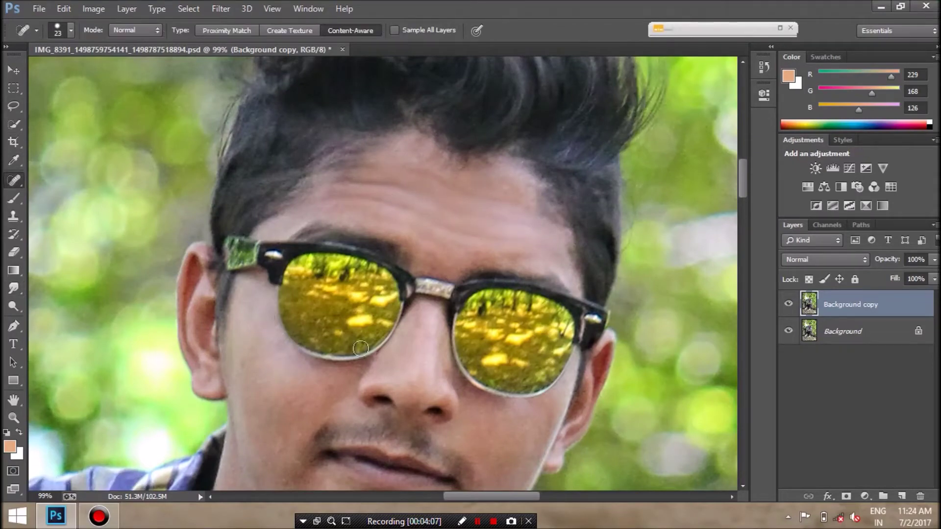
{"action": "scroll", "coordinate": [742, 216], "scroll_direction": "down", "scroll_amount": 5}
{"action": "scroll", "coordinate": [744, 212], "scroll_direction": "up", "scroll_amount": 3}
{"action": "scroll", "coordinate": [739, 182], "scroll_direction": "up", "scroll_amount": 2}
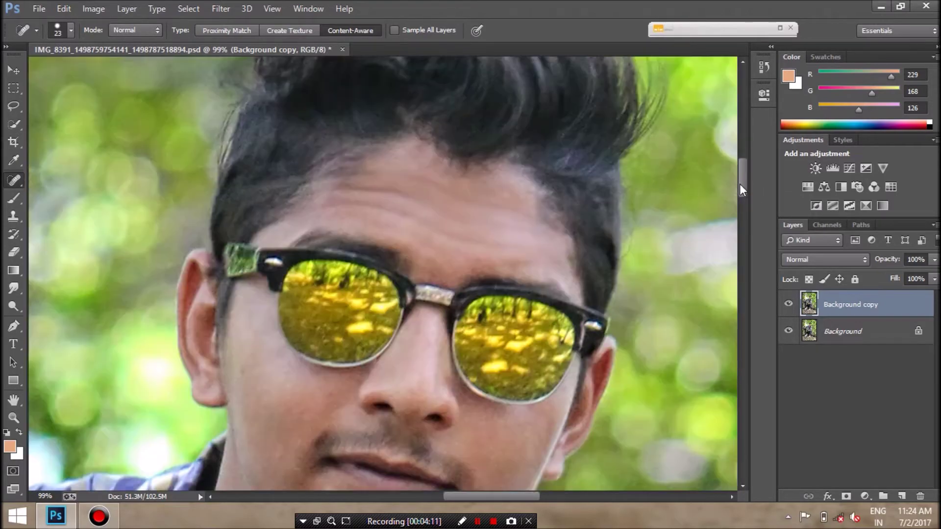
{"action": "left_click", "coordinate": [14, 291]}
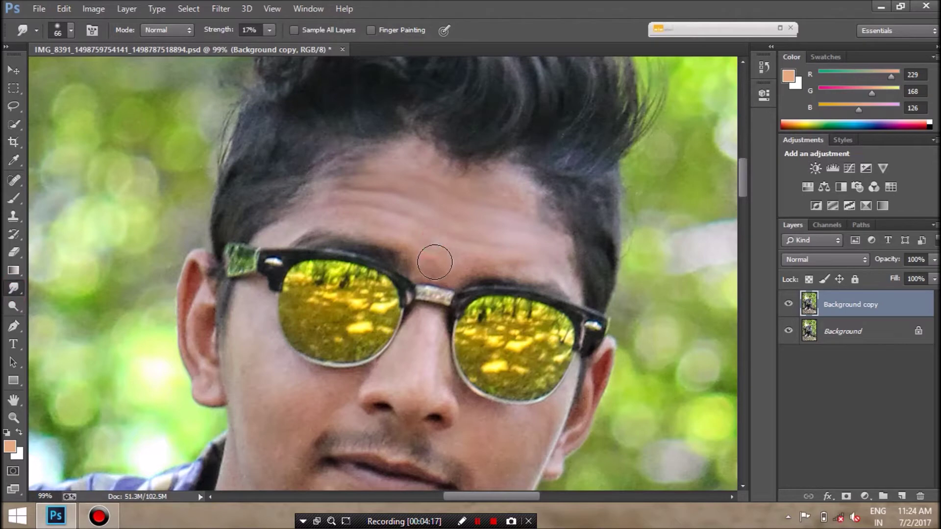
Smudge the forehead skin gently at 17% strength.
{"action": "left_click", "coordinate": [535, 231]}
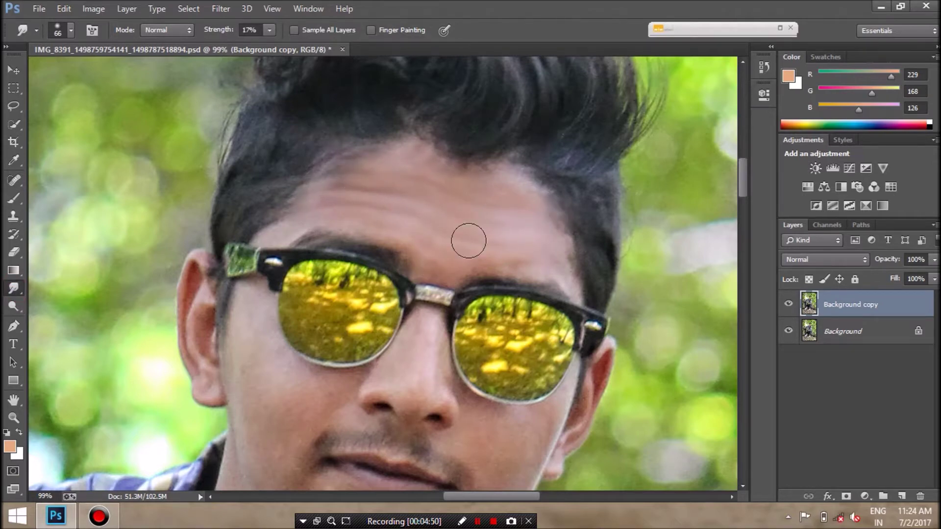
{"action": "left_click", "coordinate": [476, 213]}
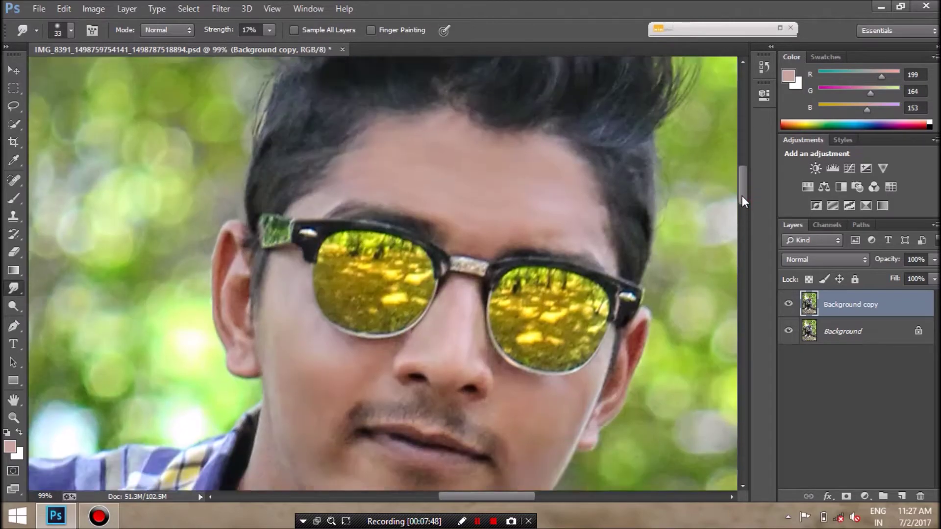
{"action": "left_click_drag", "start_coordinate": [744, 202], "coordinate": [742, 196]}
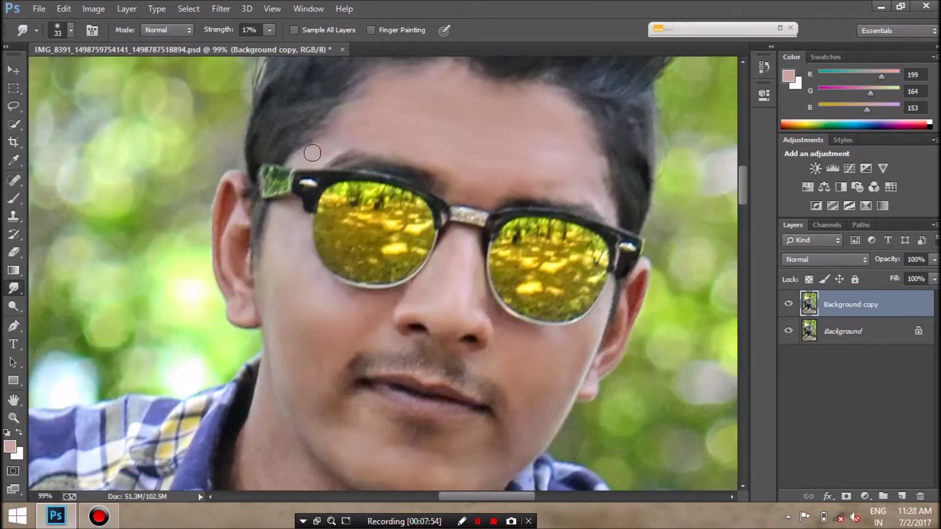
{"action": "left_click_drag", "start_coordinate": [744, 196], "coordinate": [744, 220]}
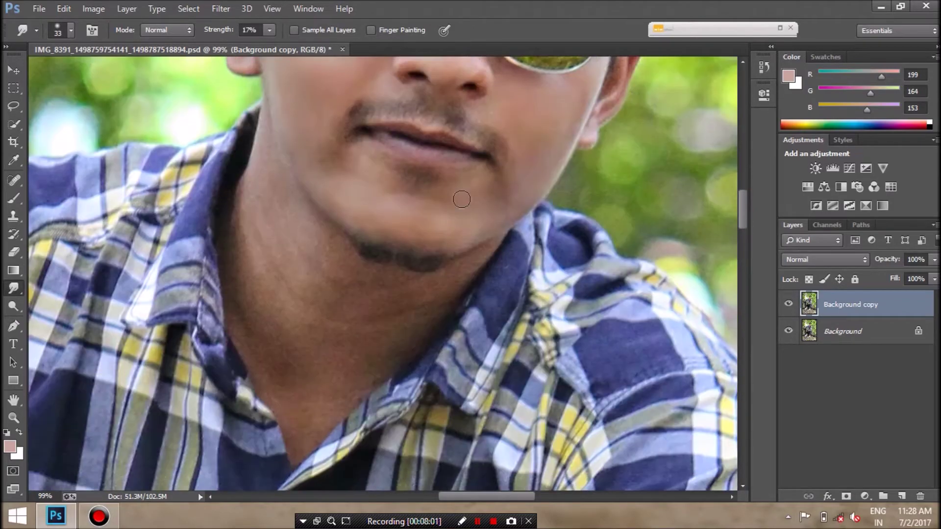
Enlarge the smudge brush to 103 px and smooth the chin and neck.
{"action": "left_click", "coordinate": [71, 30]}
{"action": "left_click", "coordinate": [263, 141]}
{"action": "left_click", "coordinate": [71, 30]}
{"action": "left_click_drag", "start_coordinate": [68, 71], "coordinate": [87, 71]}
{"action": "left_click", "coordinate": [289, 271]}
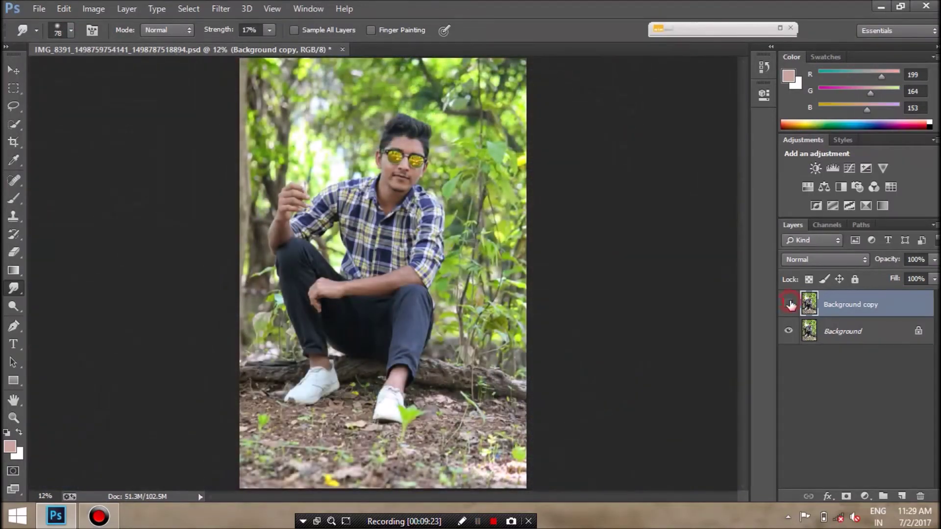
{"action": "left_click", "coordinate": [788, 304]}
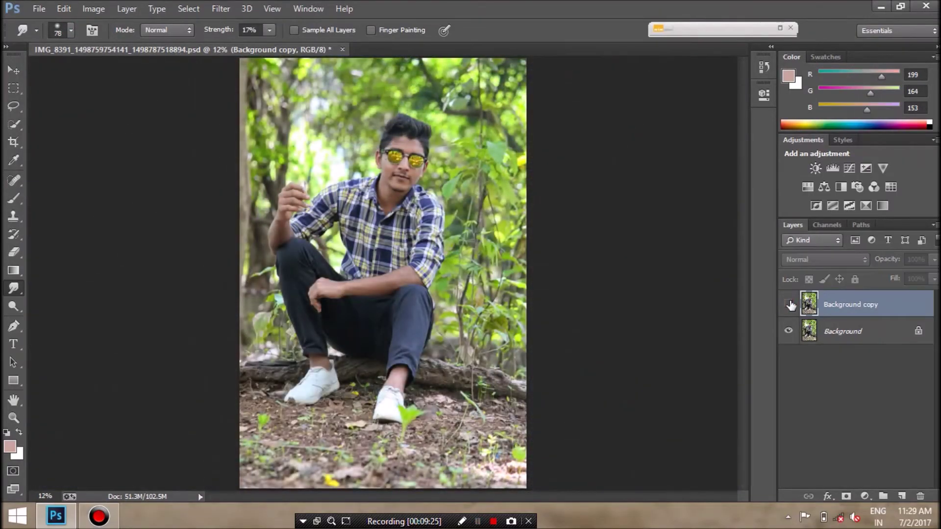
Show the retouched copy again and merge it down into Background.
{"action": "left_click", "coordinate": [789, 304]}
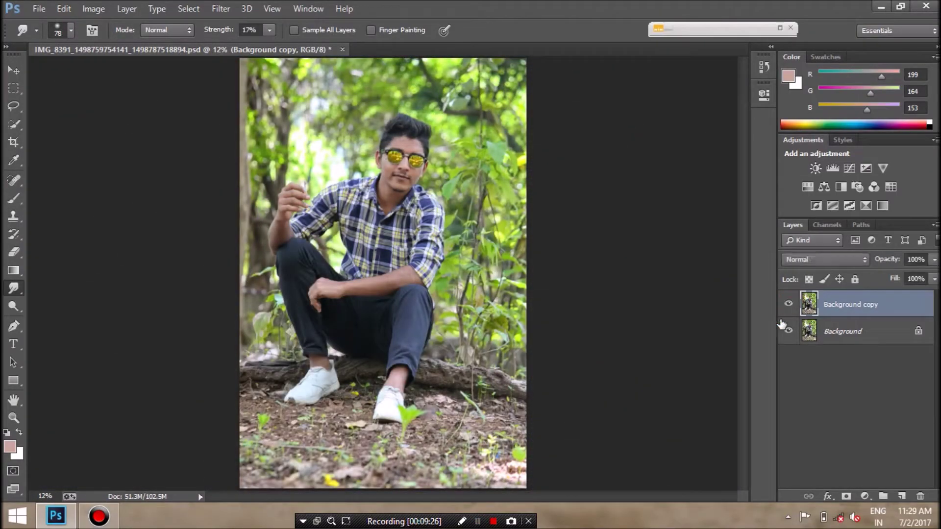
{"action": "right_click", "coordinate": [841, 307]}
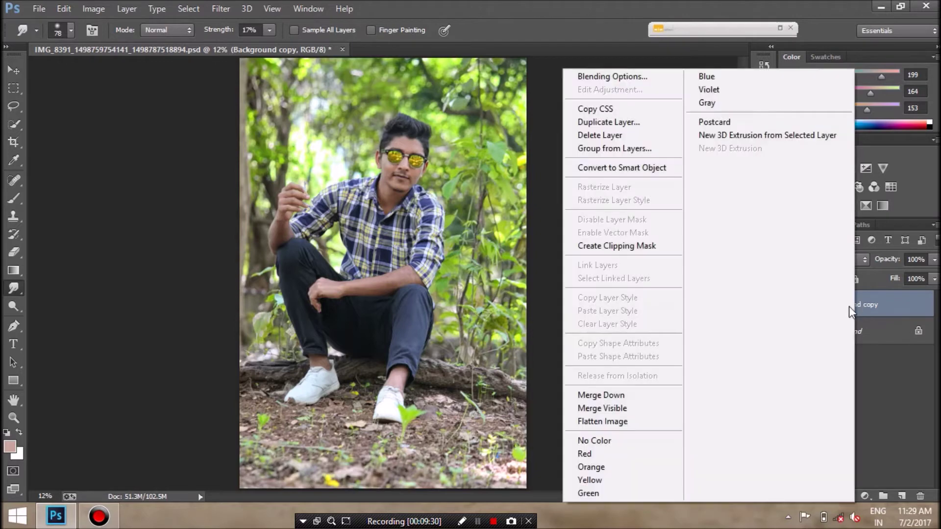
{"action": "left_click", "coordinate": [598, 396]}
Duplicate Background into a fresh Background copy and set the view to 99%.
{"action": "right_click", "coordinate": [831, 307]}
{"action": "left_click", "coordinate": [865, 339]}
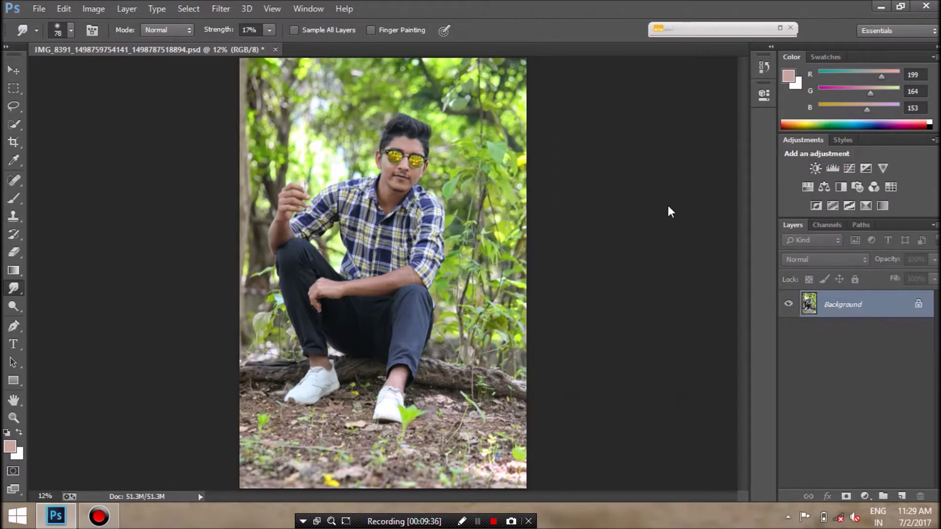
{"action": "left_click", "coordinate": [615, 154]}
{"action": "left_click", "coordinate": [45, 496]}
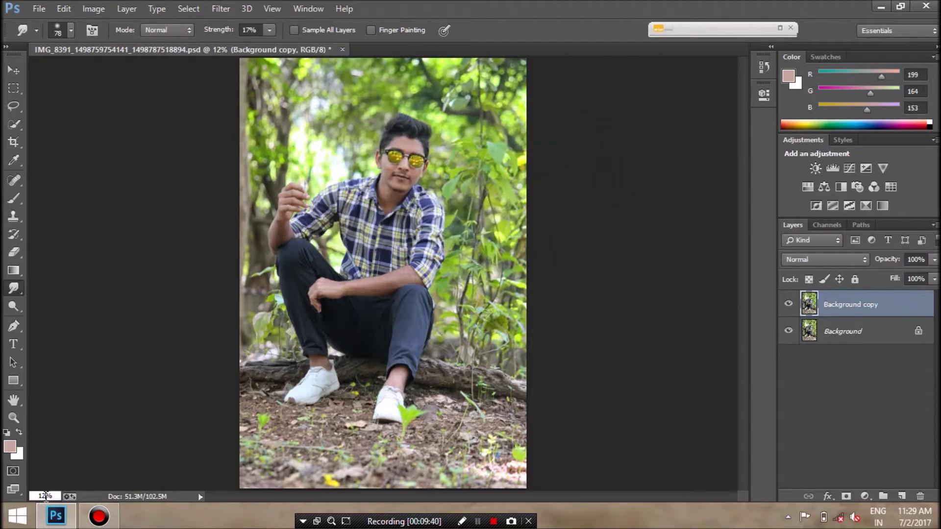
{"action": "type", "text": "99"}
{"action": "key", "text": "Return"}
Set the Smudge tool to a soft round 57 px brush at 100% strength.
{"action": "left_click_drag", "start_coordinate": [742, 275], "coordinate": [739, 153]}
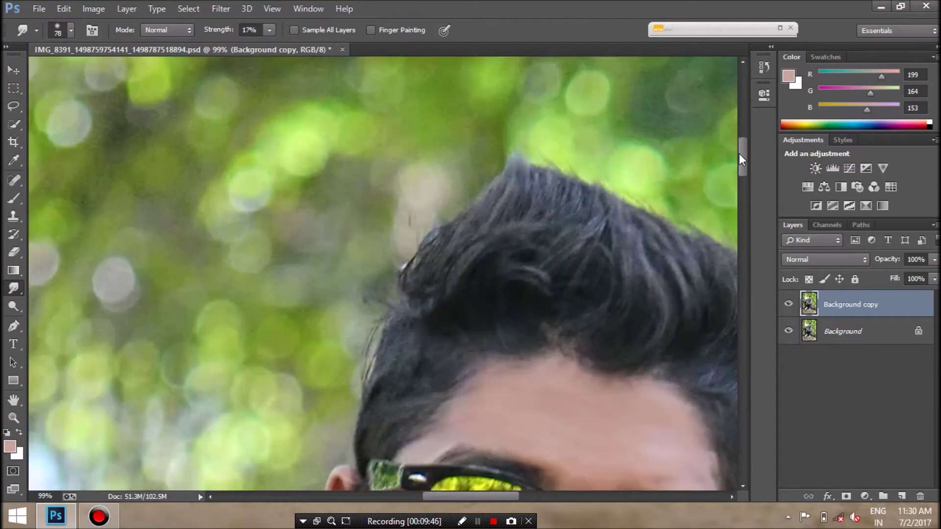
{"action": "left_click", "coordinate": [72, 30]}
{"action": "left_click_drag", "start_coordinate": [157, 155], "coordinate": [157, 206]}
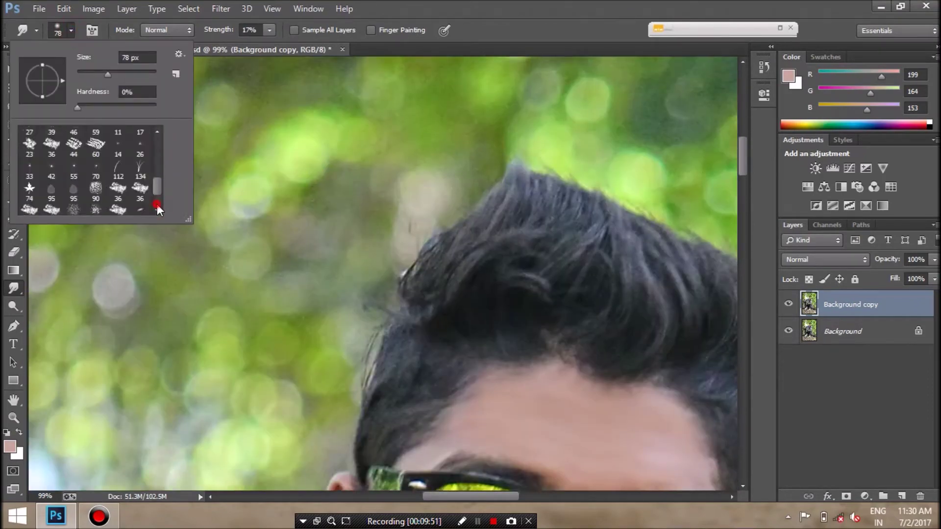
{"action": "scroll", "coordinate": [155, 208], "scroll_direction": "down", "scroll_amount": 2}
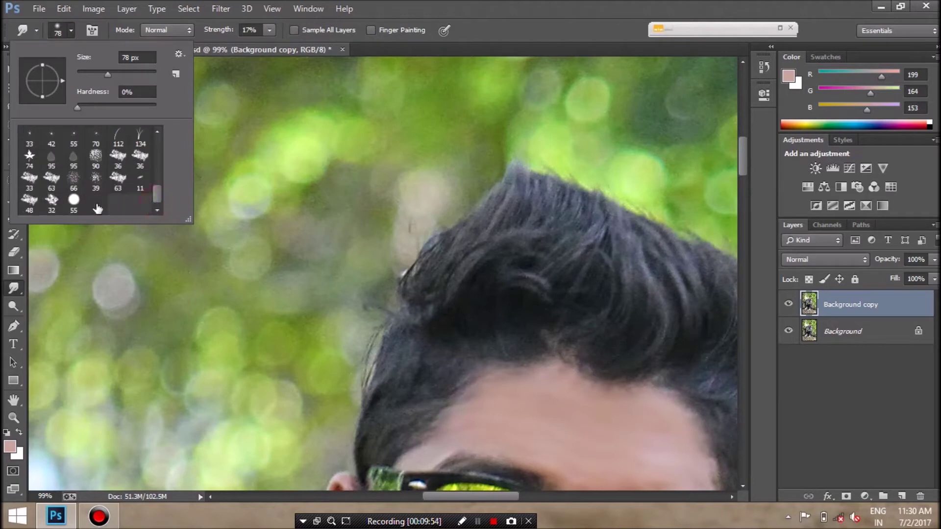
{"action": "left_click", "coordinate": [96, 205]}
{"action": "left_click", "coordinate": [104, 72]}
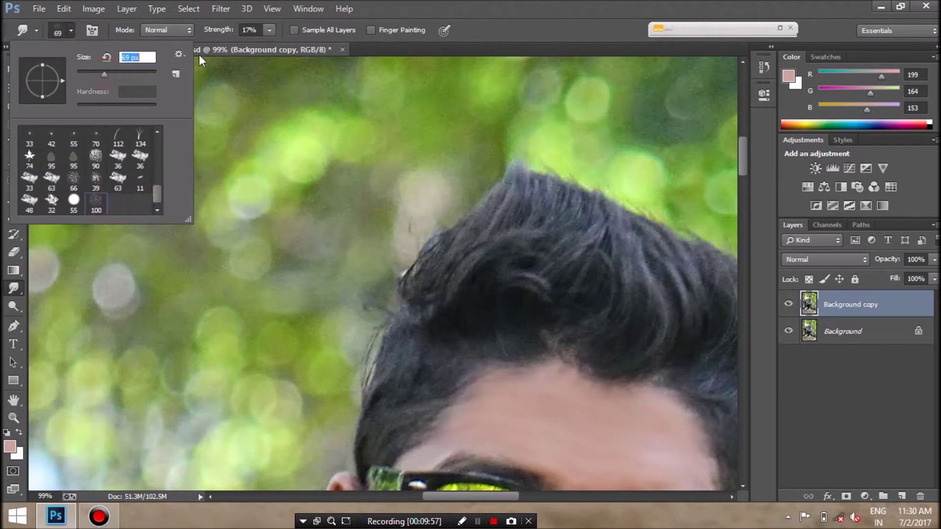
{"action": "left_click", "coordinate": [269, 30]}
{"action": "left_click_drag", "start_coordinate": [268, 45], "coordinate": [331, 46]}
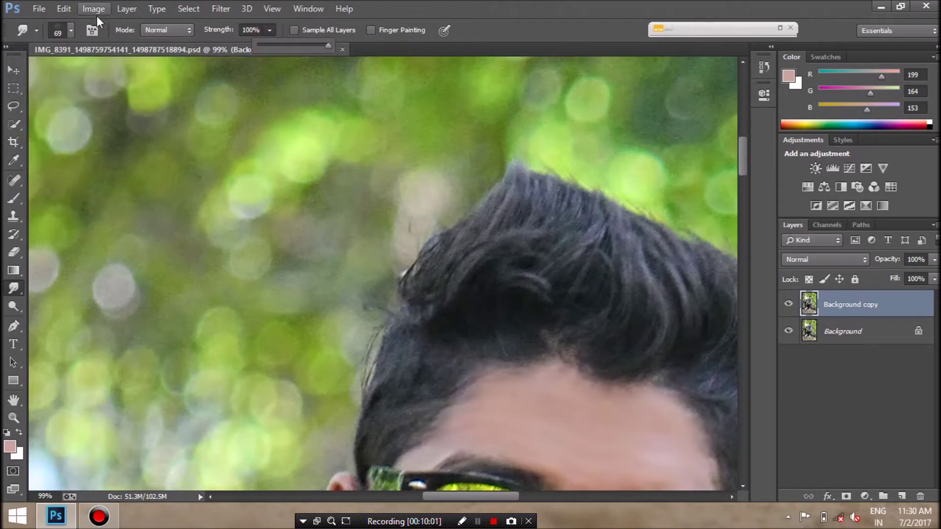
{"action": "left_click", "coordinate": [71, 30]}
{"action": "double_click", "coordinate": [99, 74]}
{"action": "type", "text": "57"}
{"action": "key", "text": "Return"}
Smear the right, top and left hair edges, then fit the photo on screen.
{"action": "left_click_drag", "start_coordinate": [459, 497], "coordinate": [524, 496]}
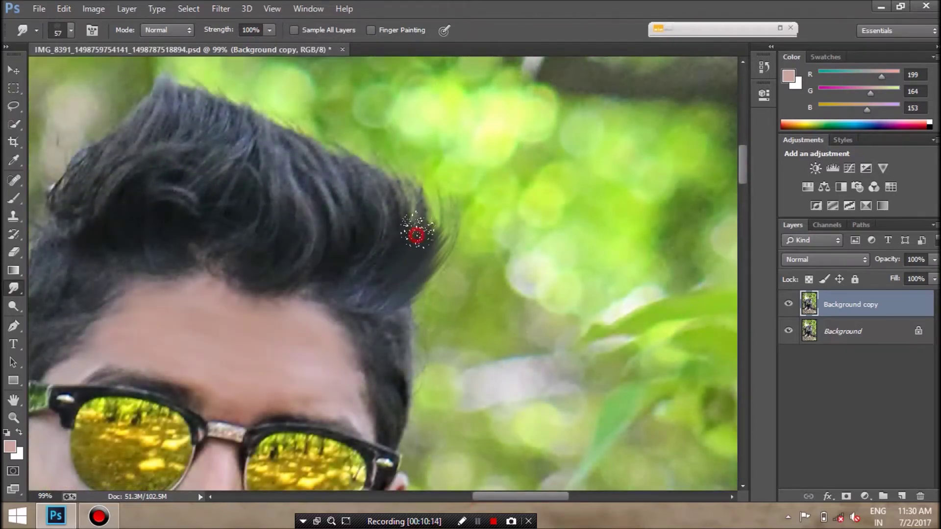
{"action": "left_click_drag", "start_coordinate": [416, 278], "coordinate": [405, 223]}
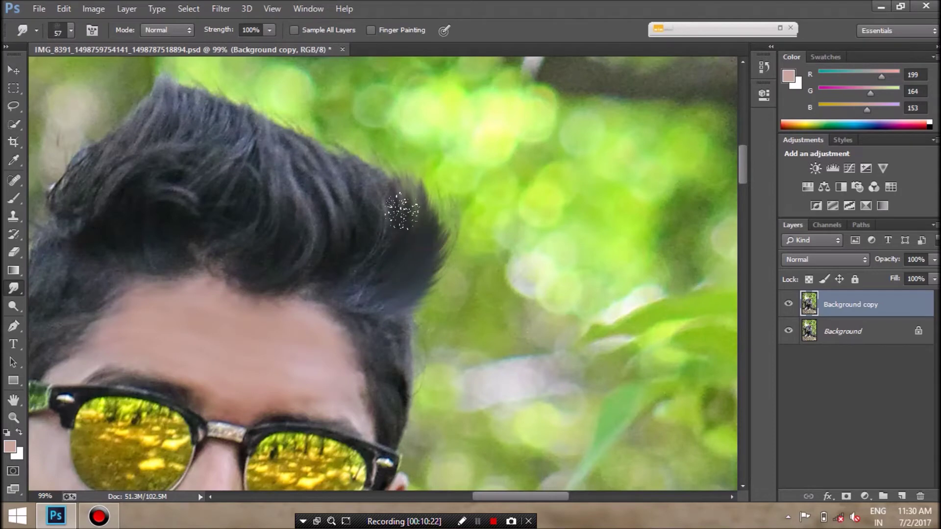
{"action": "mouse_move", "coordinate": [365, 183]}
{"action": "left_mouse_down"}
{"action": "mouse_move", "coordinate": [340, 157]}
{"action": "mouse_move", "coordinate": [200, 96]}
{"action": "left_mouse_up"}
{"action": "scroll", "coordinate": [268, 162], "scroll_direction": "left", "scroll_amount": 3}
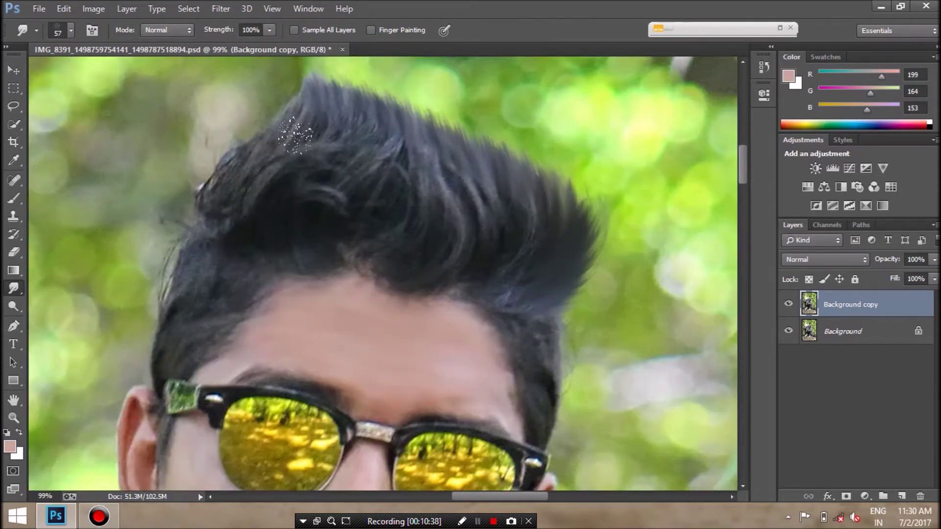
{"action": "left_click_drag", "start_coordinate": [273, 147], "coordinate": [210, 200]}
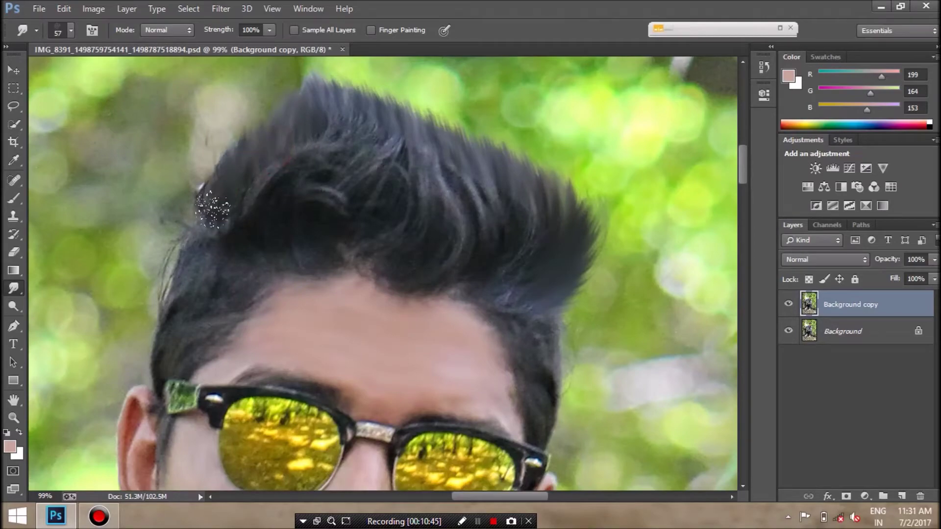
{"action": "left_click_drag", "start_coordinate": [201, 250], "coordinate": [164, 326]}
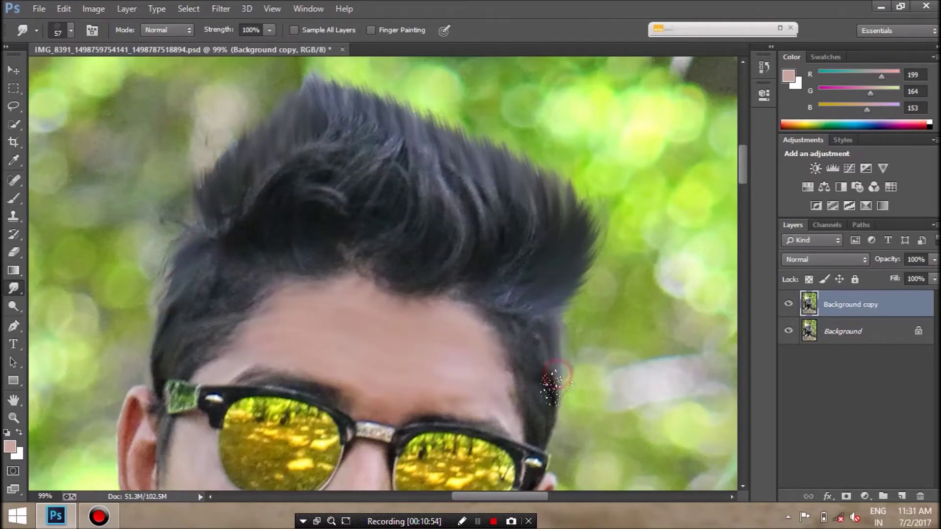
{"action": "key", "text": "ctrl+0"}
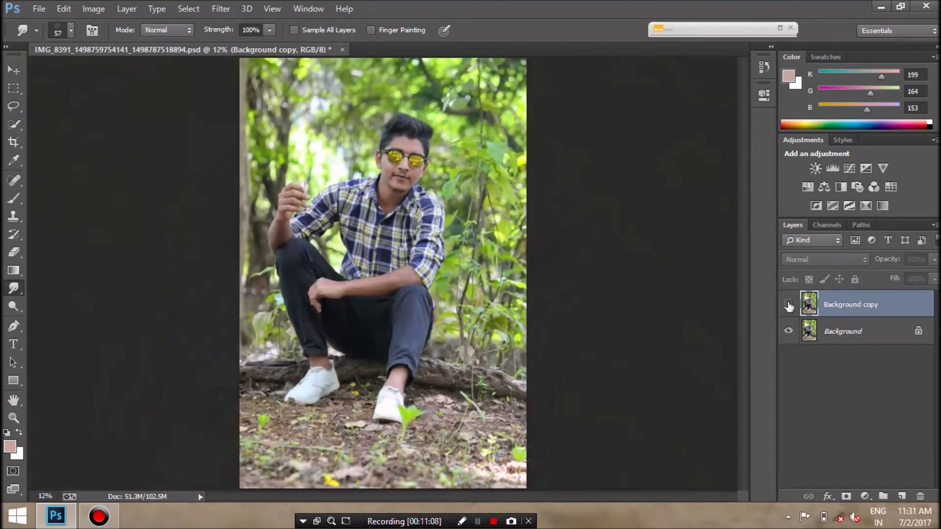
Merge the smudged copy into Background and duplicate it as a new Background copy.
{"action": "left_click", "coordinate": [788, 305]}
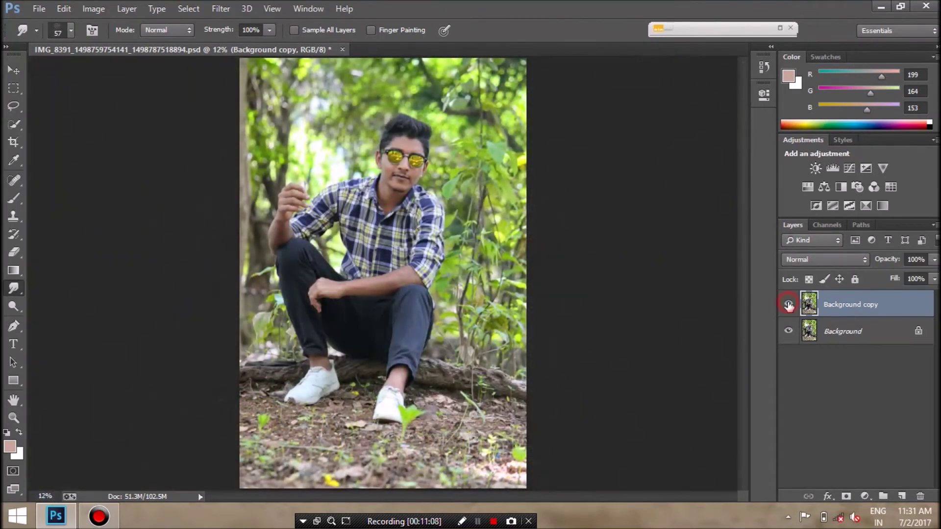
{"action": "right_click", "coordinate": [861, 305]}
{"action": "left_click", "coordinate": [645, 394]}
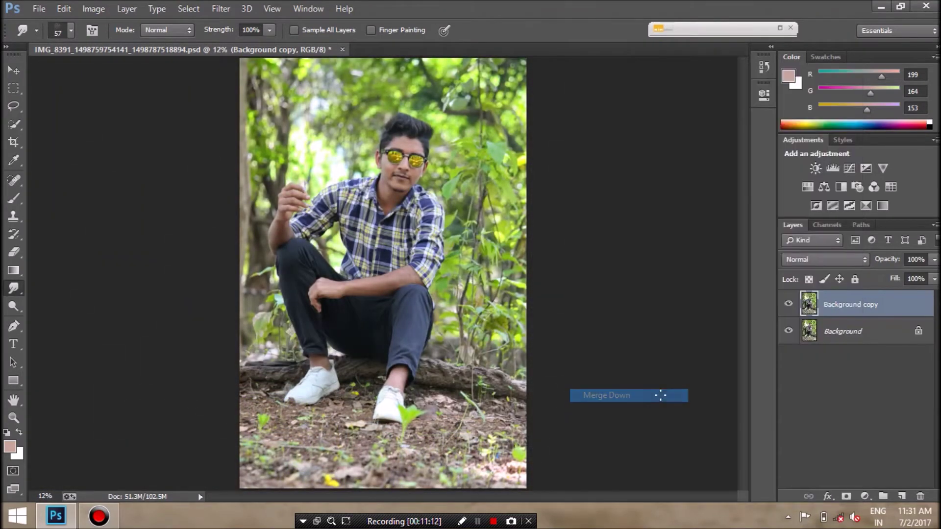
{"action": "right_click", "coordinate": [833, 305]}
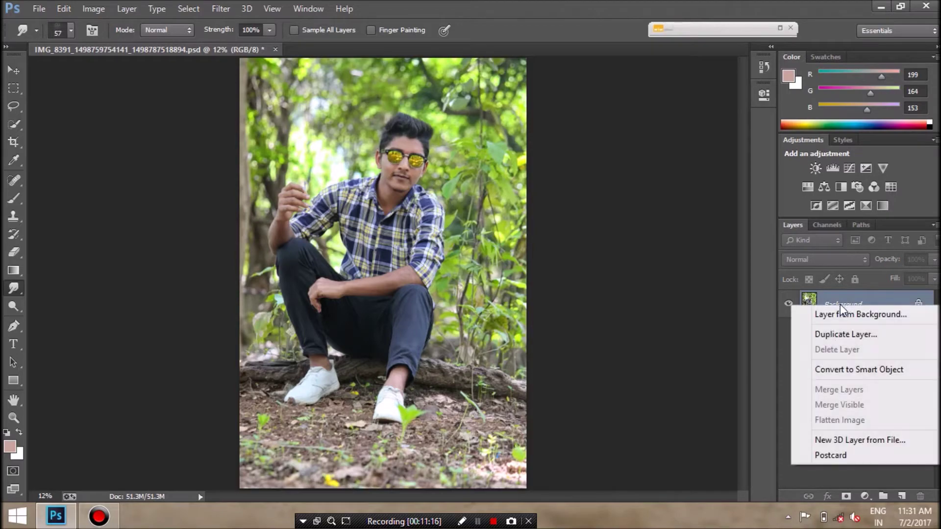
{"action": "left_click", "coordinate": [817, 333]}
{"action": "left_click", "coordinate": [619, 156]}
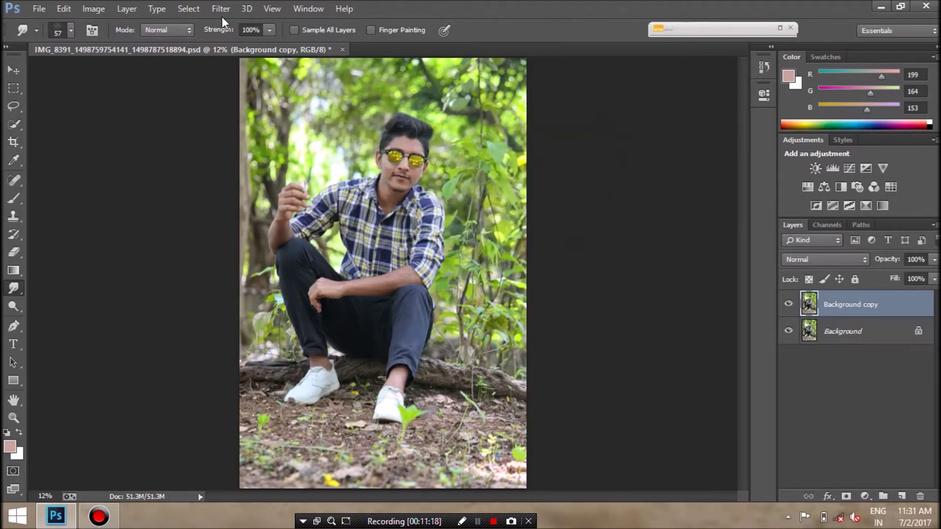
In the Camera Raw filter, pull highlights down and lift shadows to about +42.
{"action": "left_click", "coordinate": [221, 9]}
{"action": "left_click", "coordinate": [257, 89]}
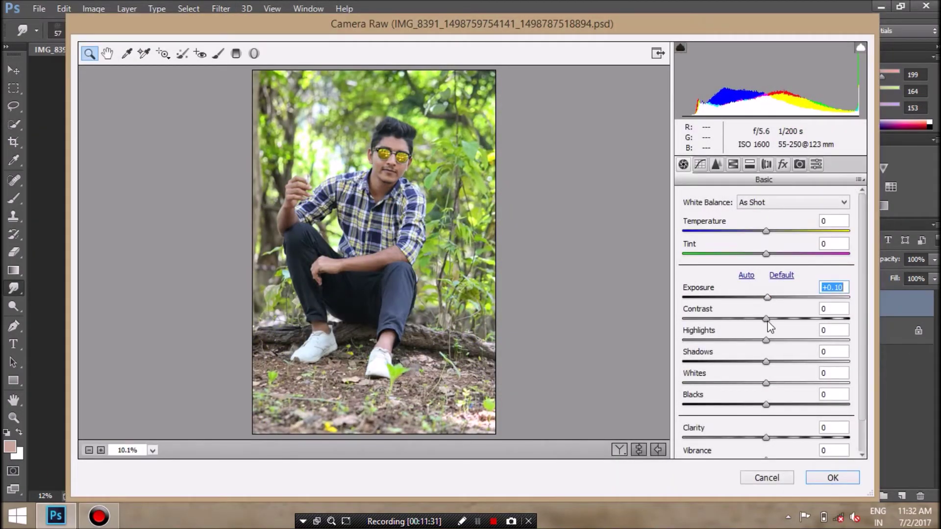
{"action": "mouse_move", "coordinate": [767, 319]}
{"action": "left_mouse_down"}
{"action": "mouse_move", "coordinate": [809, 319]}
{"action": "mouse_move", "coordinate": [770, 328]}
{"action": "left_mouse_up"}
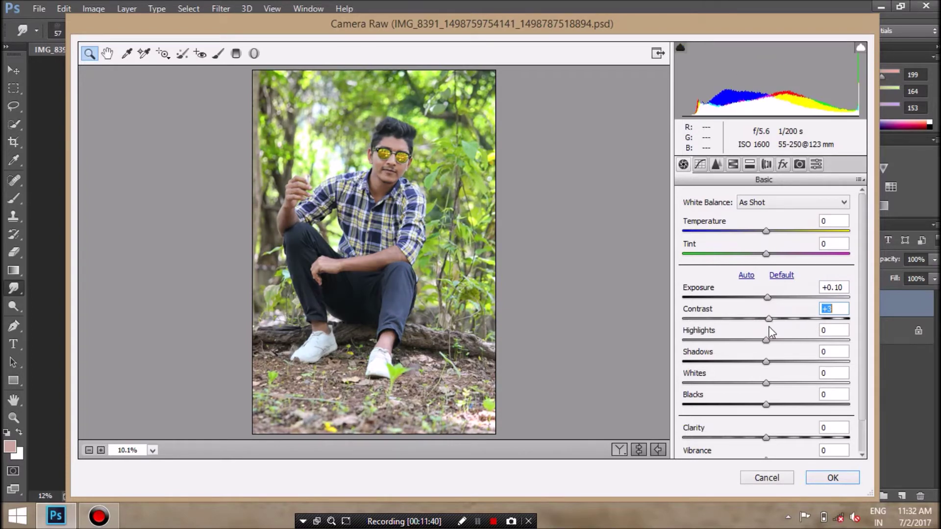
{"action": "left_click_drag", "start_coordinate": [767, 339], "coordinate": [666, 343]}
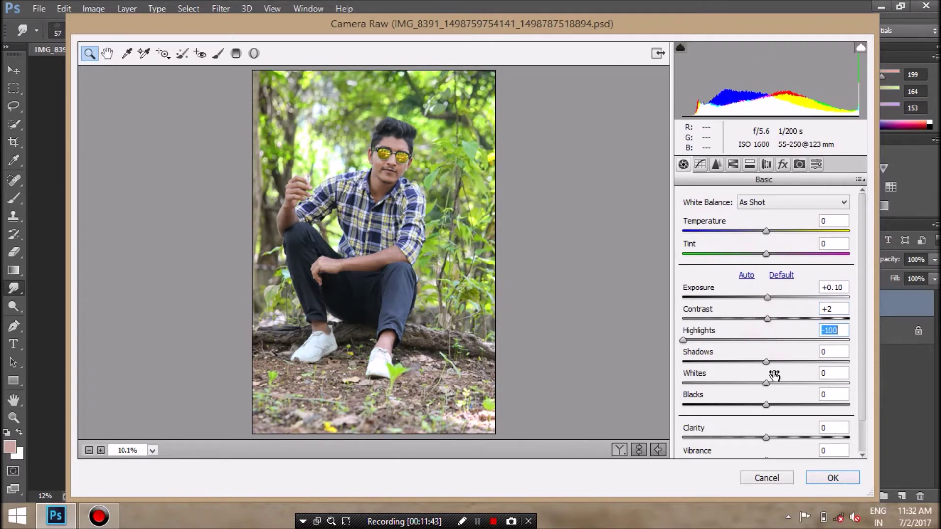
{"action": "left_click_drag", "start_coordinate": [766, 362], "coordinate": [802, 362]}
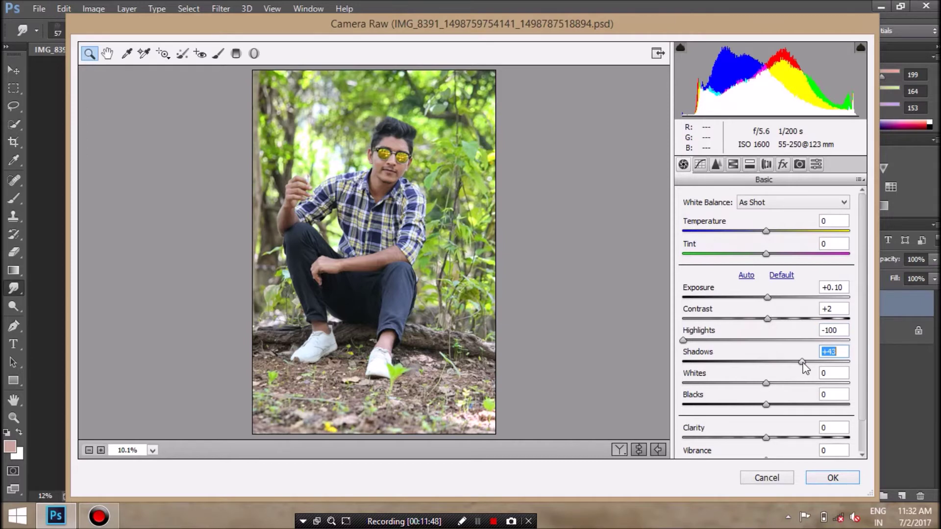
{"action": "left_click_drag", "start_coordinate": [810, 363], "coordinate": [827, 363]}
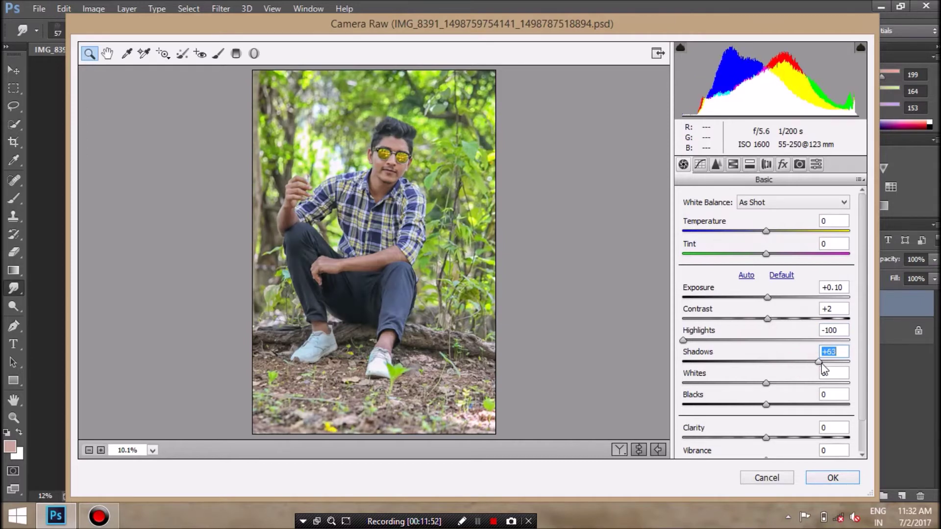
{"action": "left_click_drag", "start_coordinate": [819, 361], "coordinate": [839, 362]}
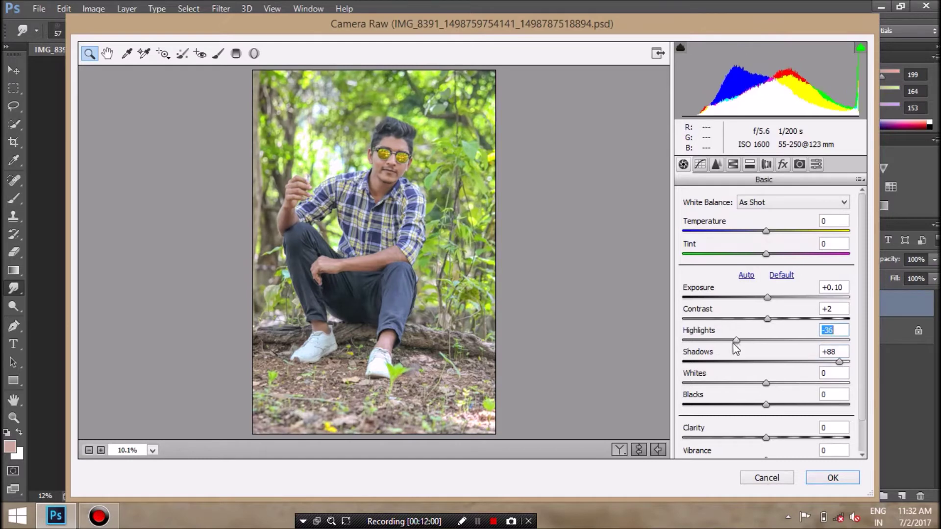
{"action": "left_click", "coordinate": [715, 340]}
{"action": "left_click", "coordinate": [800, 362]}
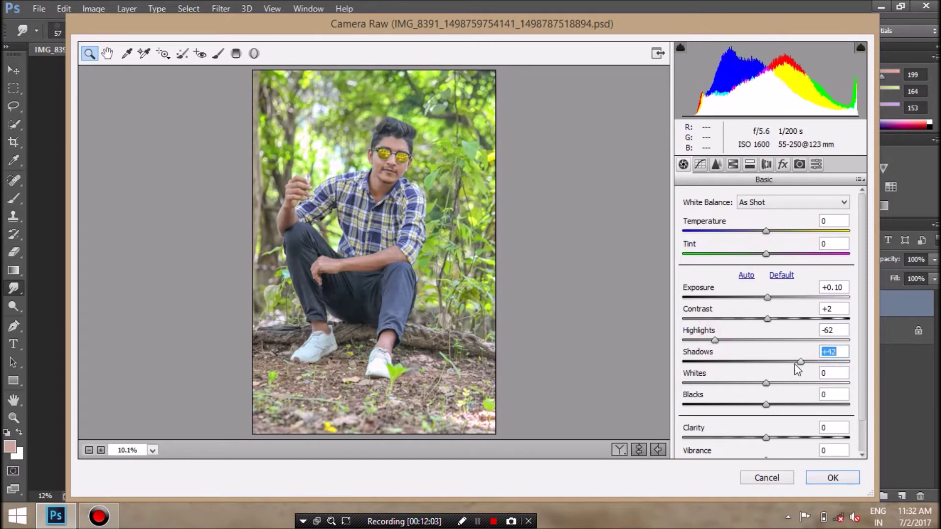
{"action": "left_click_drag", "start_coordinate": [714, 340], "coordinate": [703, 340]}
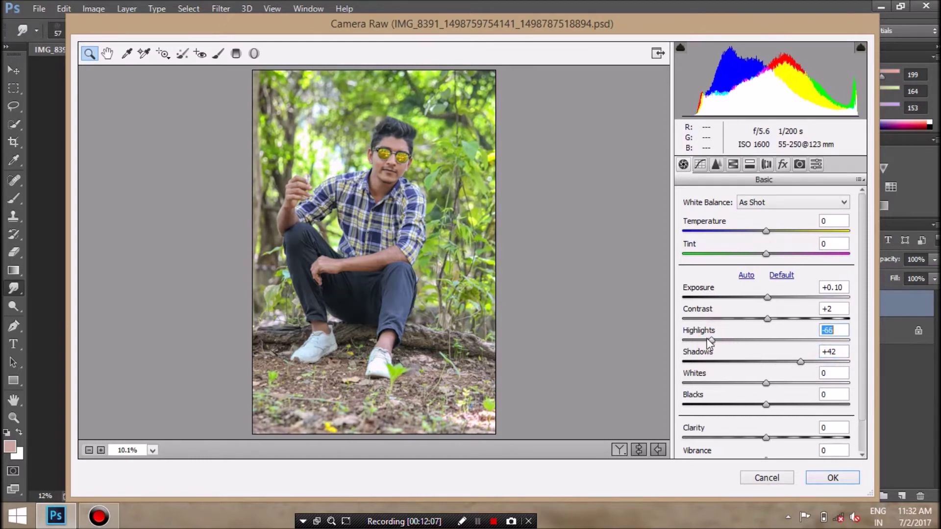
Set Whites +17, Blacks -13, Clarity +10, Vibrance +4 and Saturation +7.
{"action": "scroll", "coordinate": [859, 406], "scroll_direction": "down", "scroll_amount": 1}
{"action": "left_click_drag", "start_coordinate": [800, 325], "coordinate": [807, 325]}
{"action": "left_click", "coordinate": [772, 346]}
{"action": "mouse_move", "coordinate": [766, 368]}
{"action": "left_mouse_down"}
{"action": "mouse_move", "coordinate": [755, 367]}
{"action": "mouse_move", "coordinate": [779, 346]}
{"action": "left_mouse_up"}
{"action": "left_click", "coordinate": [777, 346]}
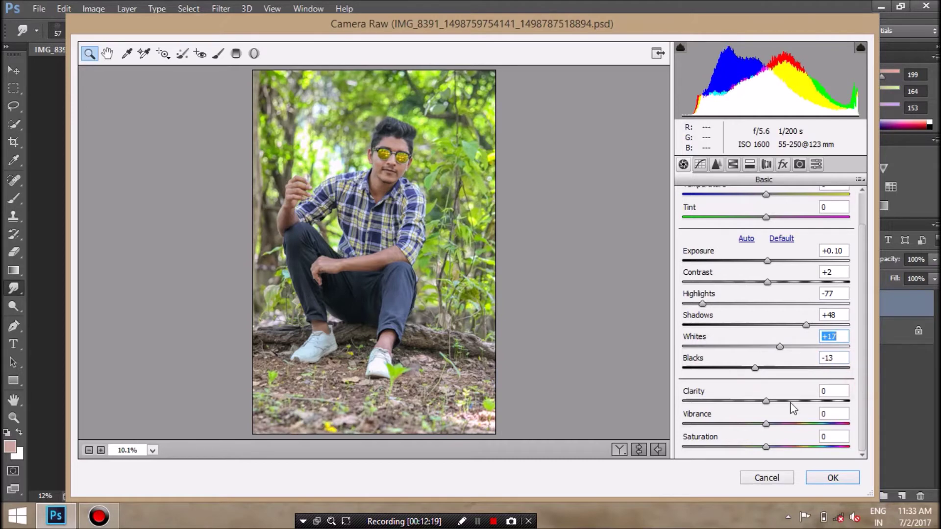
{"action": "mouse_move", "coordinate": [766, 400]}
{"action": "left_mouse_down"}
{"action": "mouse_move", "coordinate": [789, 402]}
{"action": "mouse_move", "coordinate": [774, 401]}
{"action": "mouse_move", "coordinate": [771, 424]}
{"action": "left_mouse_up"}
{"action": "left_click_drag", "start_coordinate": [806, 325], "coordinate": [808, 325]}
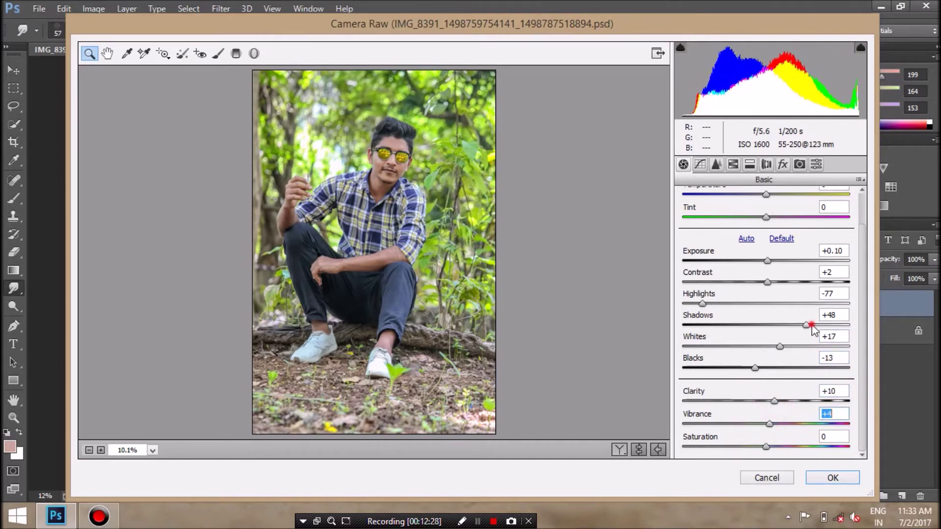
{"action": "left_click_drag", "start_coordinate": [766, 447], "coordinate": [771, 448]}
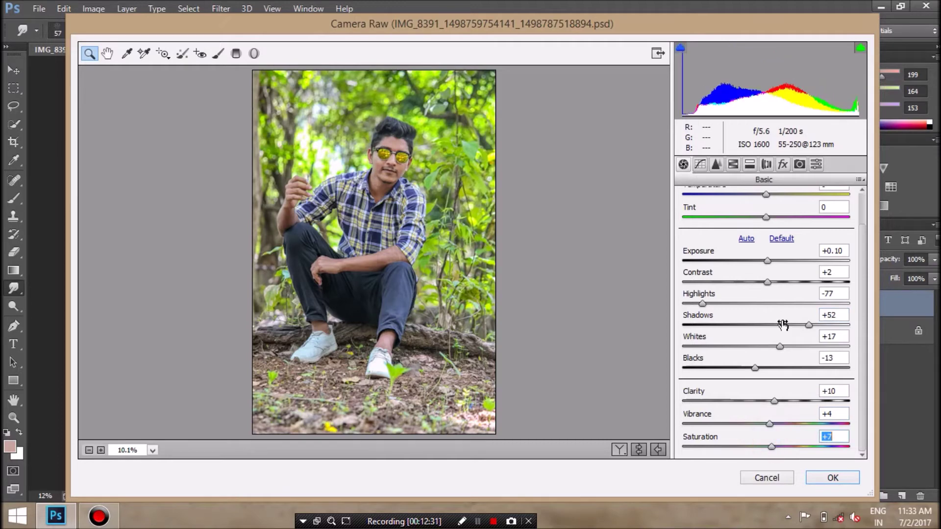
{"action": "left_click", "coordinate": [715, 166]}
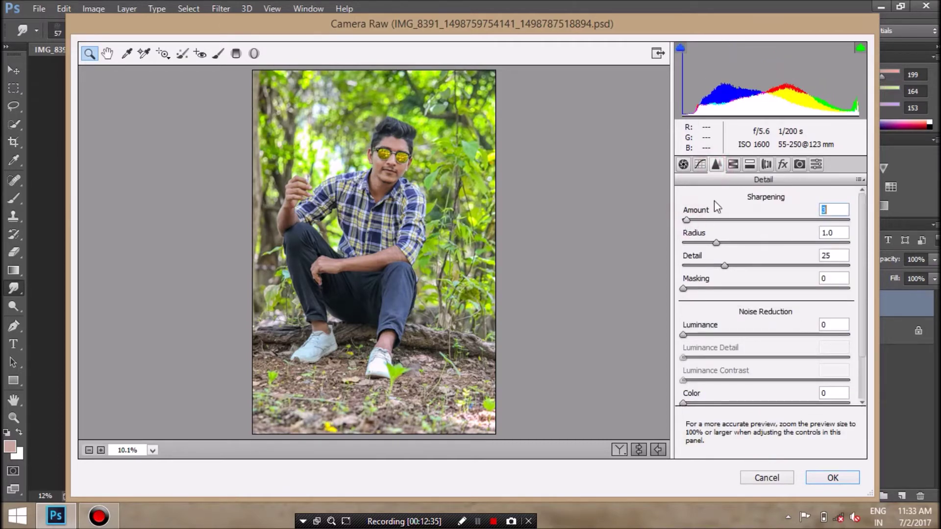
In HSL Saturation, boost greens to about +47, plus blues, purples and magentas.
{"action": "left_click", "coordinate": [733, 165]}
{"action": "left_click_drag", "start_coordinate": [773, 327], "coordinate": [820, 333]}
{"action": "left_click", "coordinate": [687, 332]}
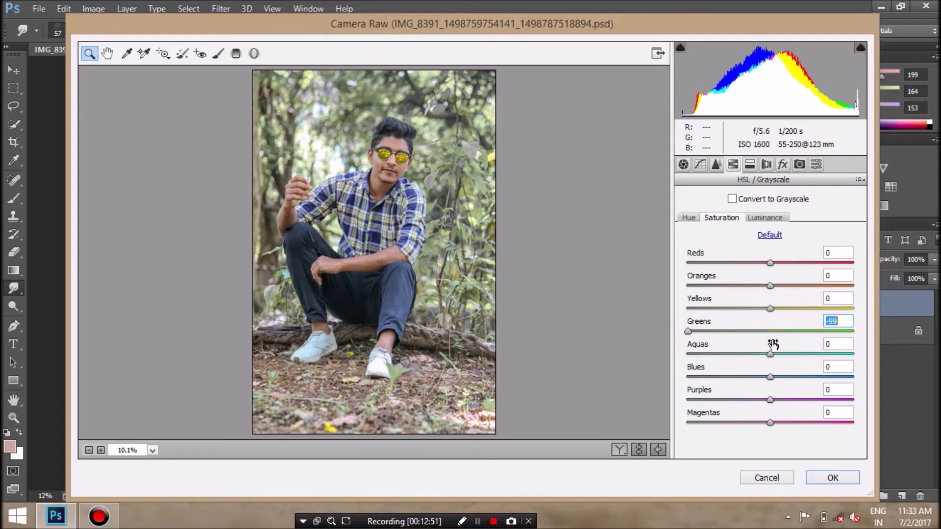
{"action": "left_click", "coordinate": [788, 332]}
{"action": "left_click", "coordinate": [808, 332]}
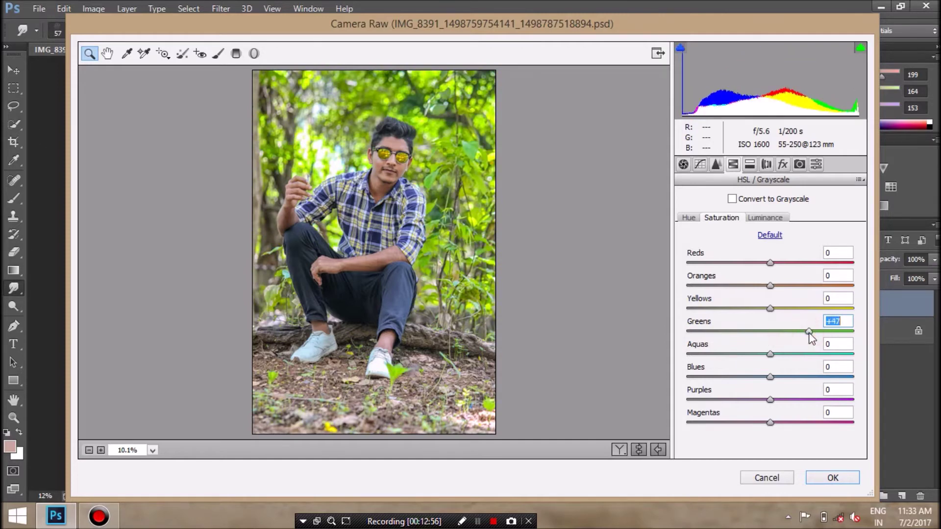
{"action": "left_click", "coordinate": [793, 376]}
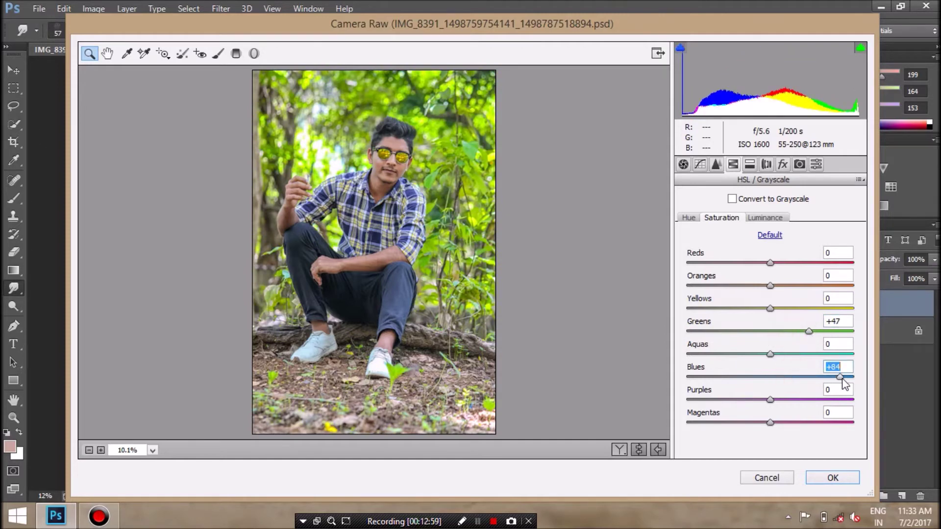
{"action": "left_click", "coordinate": [810, 377]}
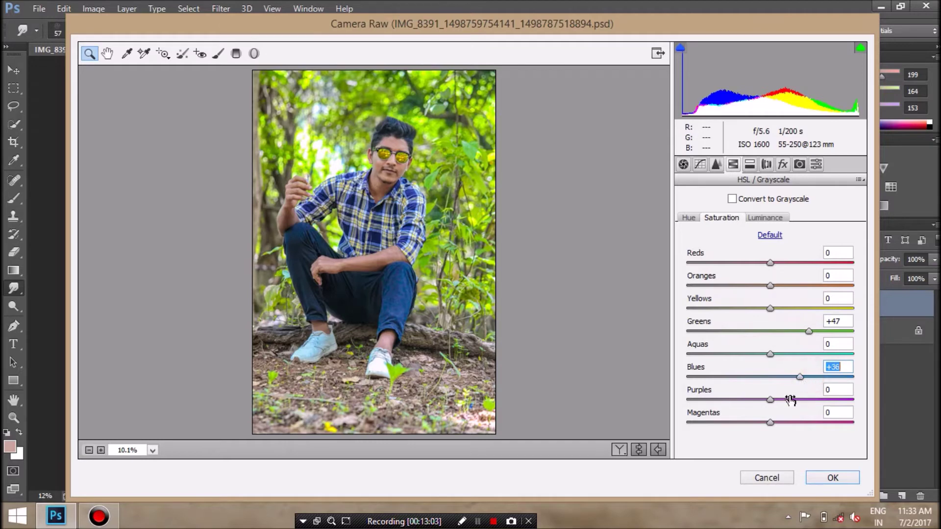
{"action": "left_click", "coordinate": [800, 376]}
{"action": "left_click", "coordinate": [780, 400]}
{"action": "left_click", "coordinate": [811, 422]}
{"action": "left_click", "coordinate": [788, 399]}
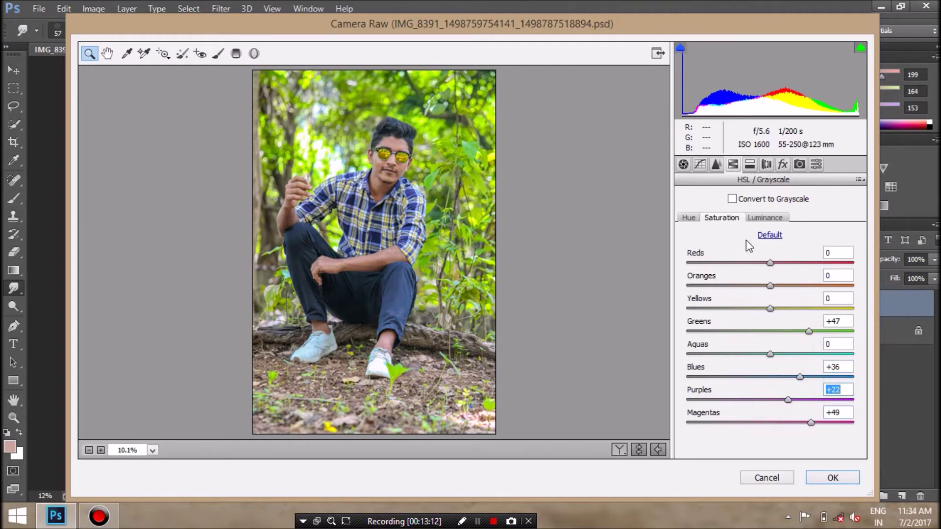
Shift the Yellows hue to about +48 and rebalance greens, aquas and blues saturation.
{"action": "left_click", "coordinate": [689, 217]}
{"action": "left_click_drag", "start_coordinate": [771, 308], "coordinate": [832, 307]}
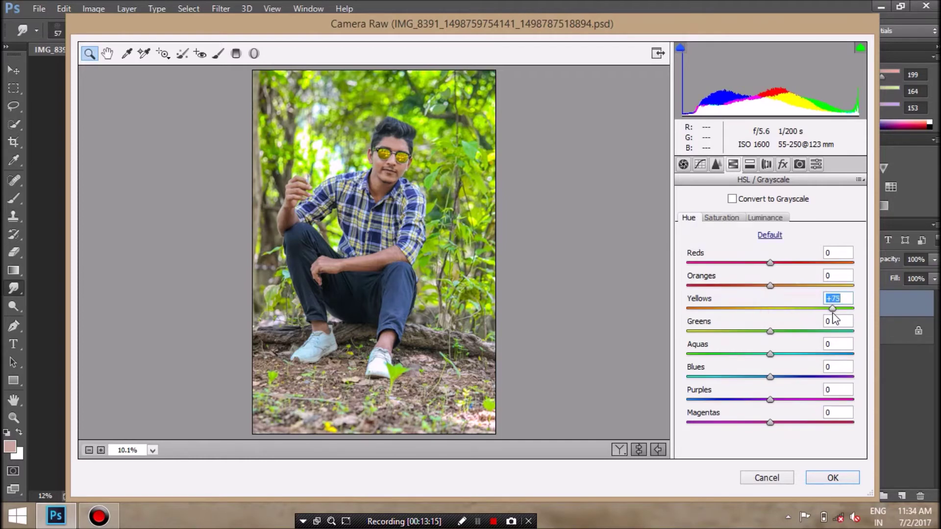
{"action": "left_click", "coordinate": [721, 218]}
{"action": "left_click", "coordinate": [688, 217]}
{"action": "left_click_drag", "start_coordinate": [832, 309], "coordinate": [809, 309]}
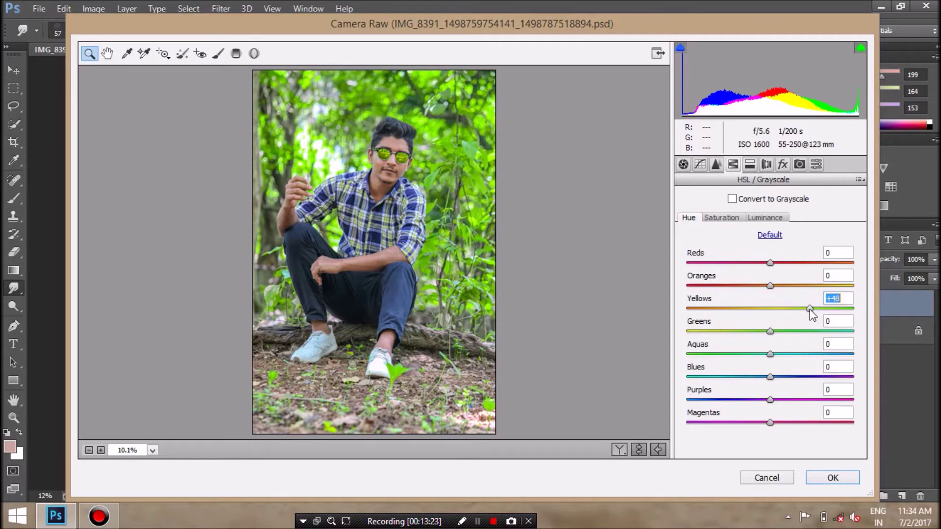
{"action": "left_click", "coordinate": [721, 217]}
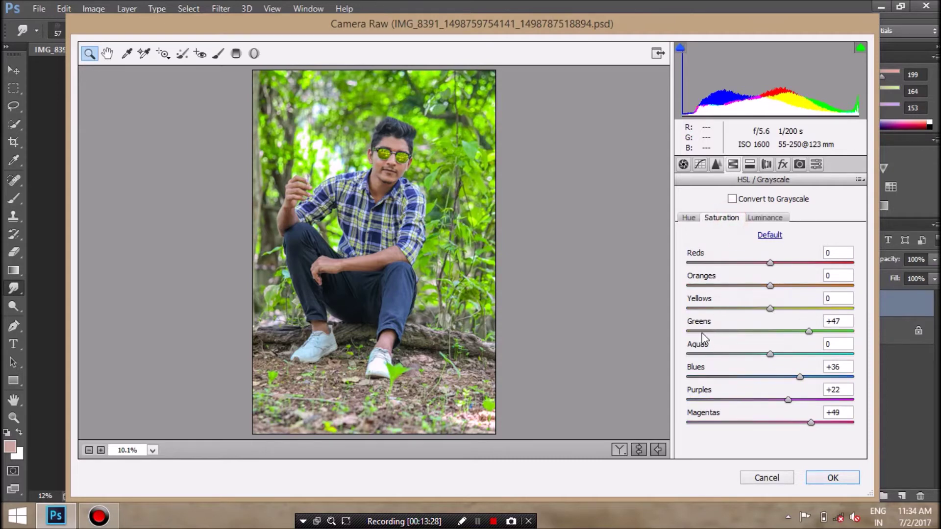
{"action": "left_click_drag", "start_coordinate": [699, 332], "coordinate": [687, 334]}
{"action": "left_click_drag", "start_coordinate": [800, 377], "coordinate": [853, 377]}
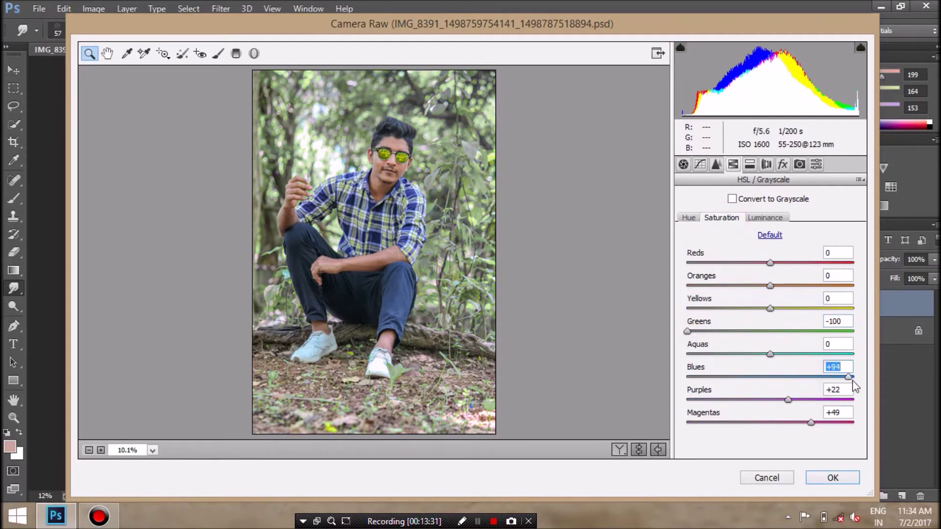
{"action": "left_click_drag", "start_coordinate": [769, 354], "coordinate": [853, 354]}
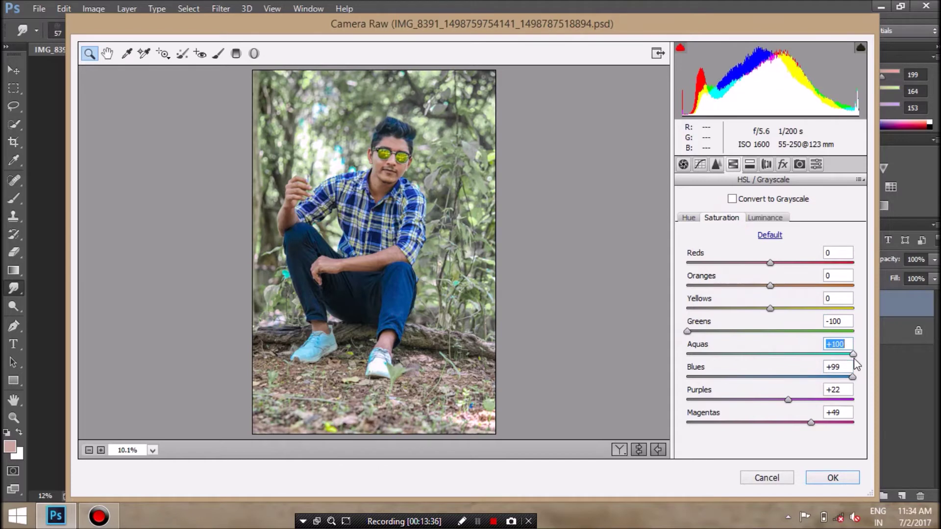
{"action": "left_click_drag", "start_coordinate": [853, 354], "coordinate": [790, 354]}
{"action": "left_click_drag", "start_coordinate": [853, 377], "coordinate": [828, 377]}
{"action": "mouse_move", "coordinate": [790, 354]}
{"action": "left_mouse_down"}
{"action": "mouse_move", "coordinate": [796, 331]}
{"action": "mouse_move", "coordinate": [749, 343]}
{"action": "left_mouse_up"}
Add a -23 dark vignette and raise Oranges luminance to +20.
{"action": "left_click", "coordinate": [783, 164]}
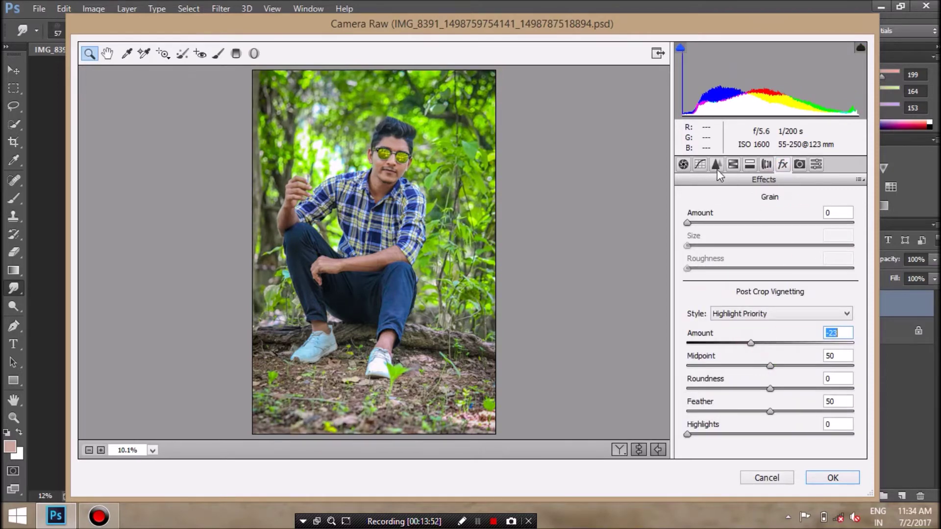
{"action": "left_click", "coordinate": [733, 164]}
{"action": "left_click", "coordinate": [765, 218]}
{"action": "left_click_drag", "start_coordinate": [770, 285], "coordinate": [793, 289]}
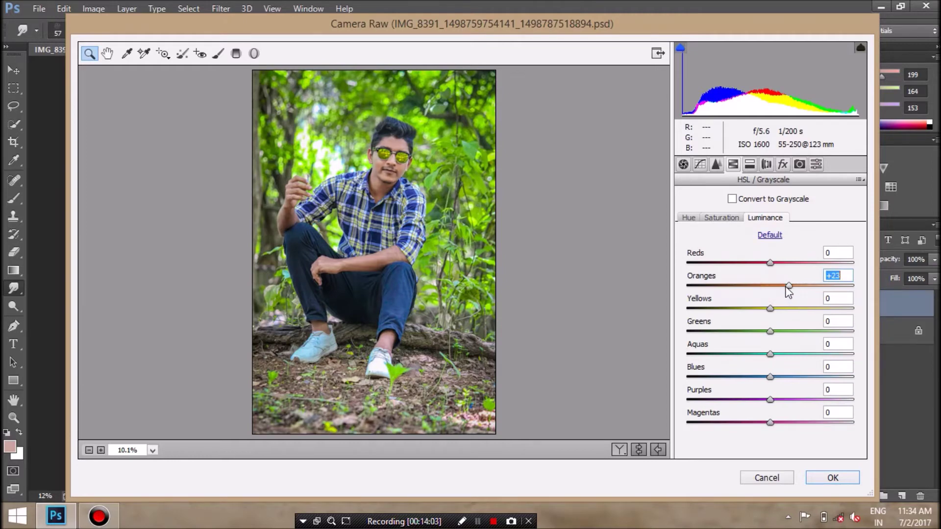
{"action": "left_click_drag", "start_coordinate": [788, 288], "coordinate": [786, 288]}
Apply the first Camera Raw edits and merge the edited copy into the Background layer.
{"action": "left_click", "coordinate": [816, 477]}
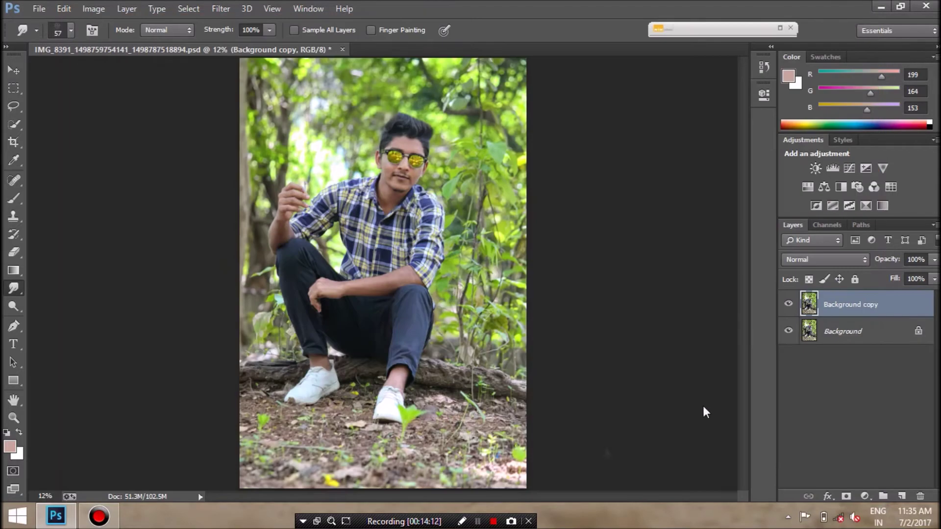
{"action": "left_click", "coordinate": [788, 304]}
{"action": "right_click", "coordinate": [863, 302]}
{"action": "left_click", "coordinate": [632, 396]}
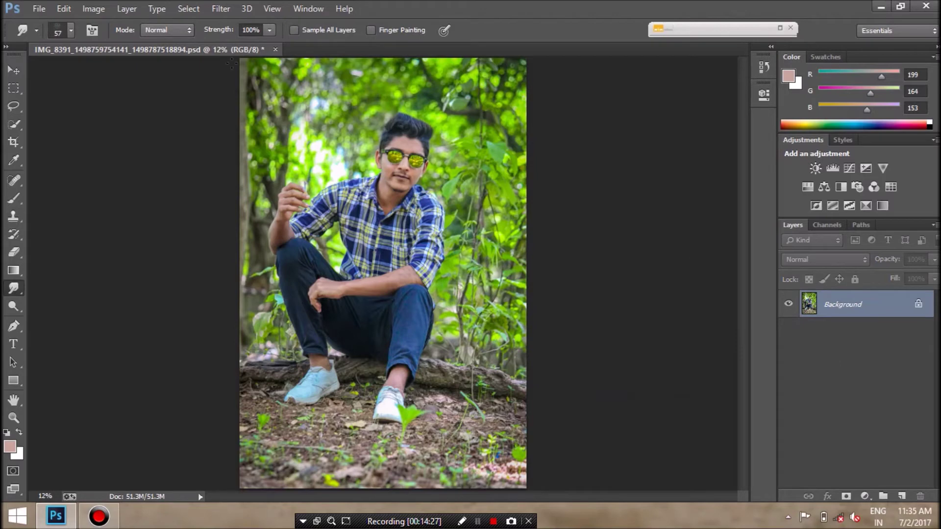
Rerun Camera Raw on the merged image with mild exposure, highlight and shadow tweaks.
{"action": "left_click", "coordinate": [221, 8]}
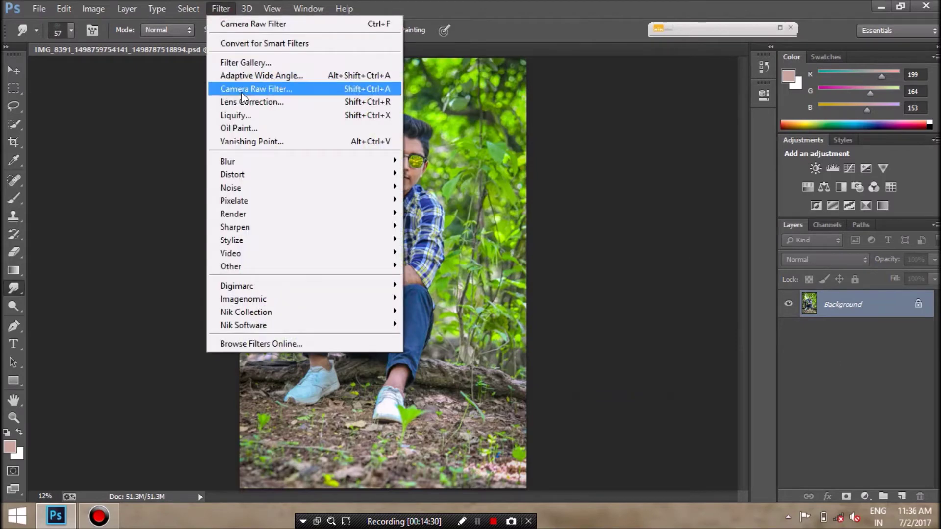
{"action": "left_click", "coordinate": [289, 89]}
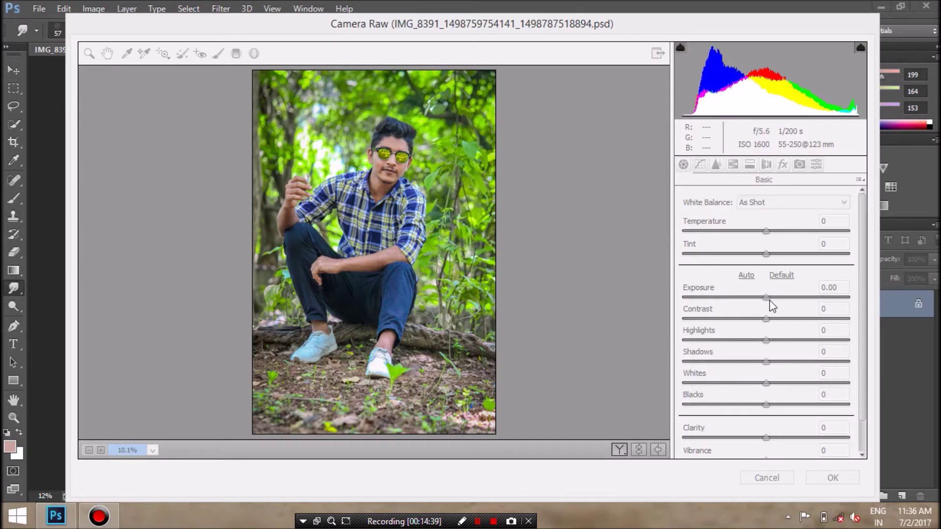
{"action": "left_click", "coordinate": [769, 299]}
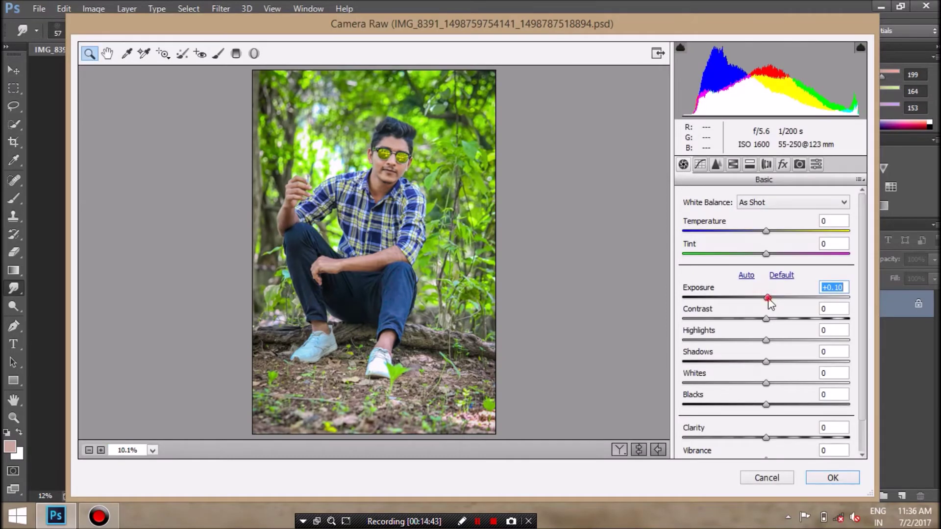
{"action": "mouse_move", "coordinate": [766, 341]}
{"action": "left_mouse_down"}
{"action": "mouse_move", "coordinate": [742, 341]}
{"action": "mouse_move", "coordinate": [786, 362]}
{"action": "left_mouse_up"}
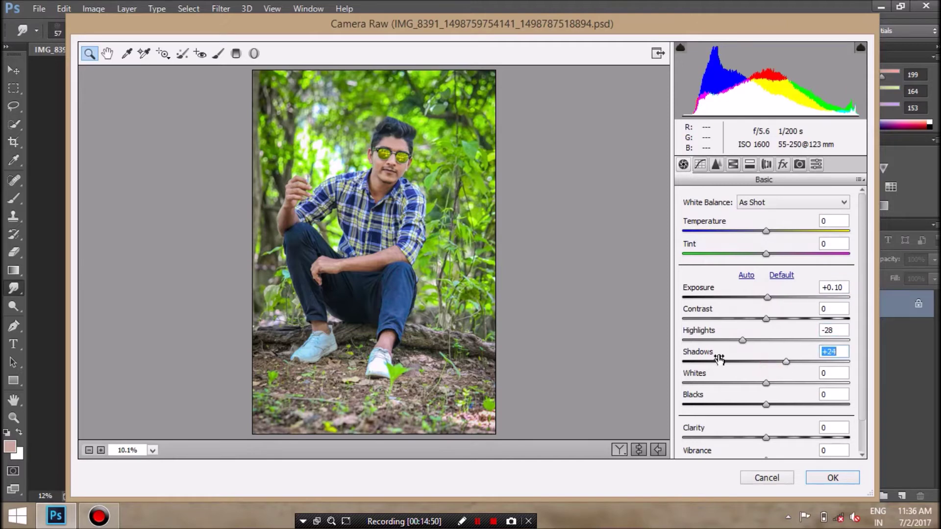
{"action": "left_click", "coordinate": [721, 340]}
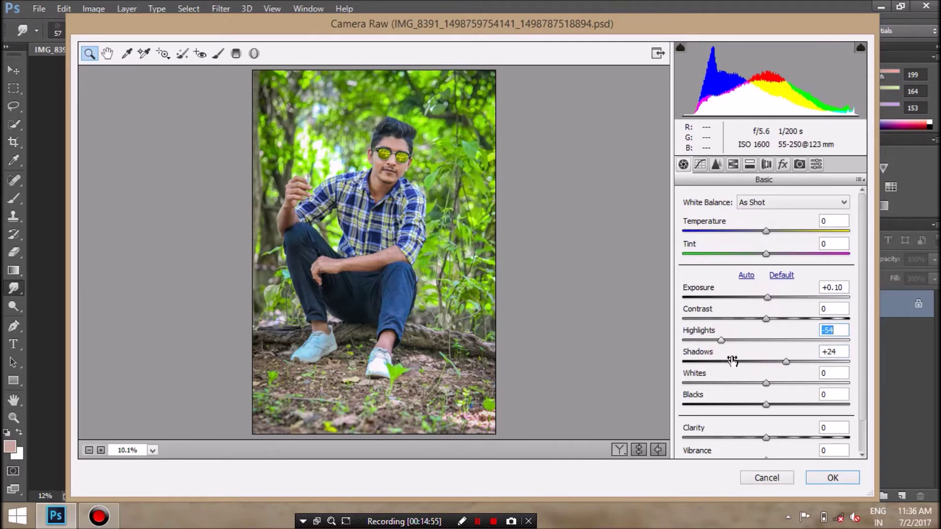
{"action": "left_click", "coordinate": [793, 362]}
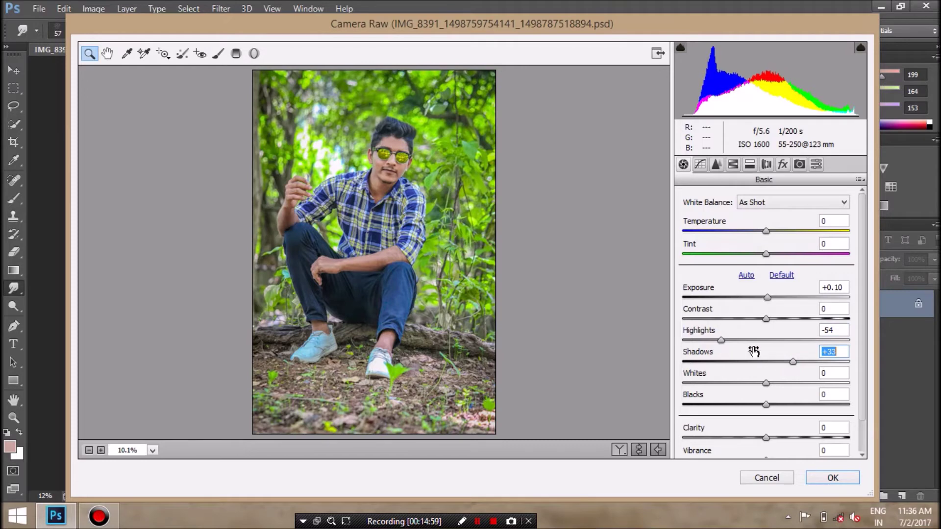
{"action": "left_click", "coordinate": [734, 340]}
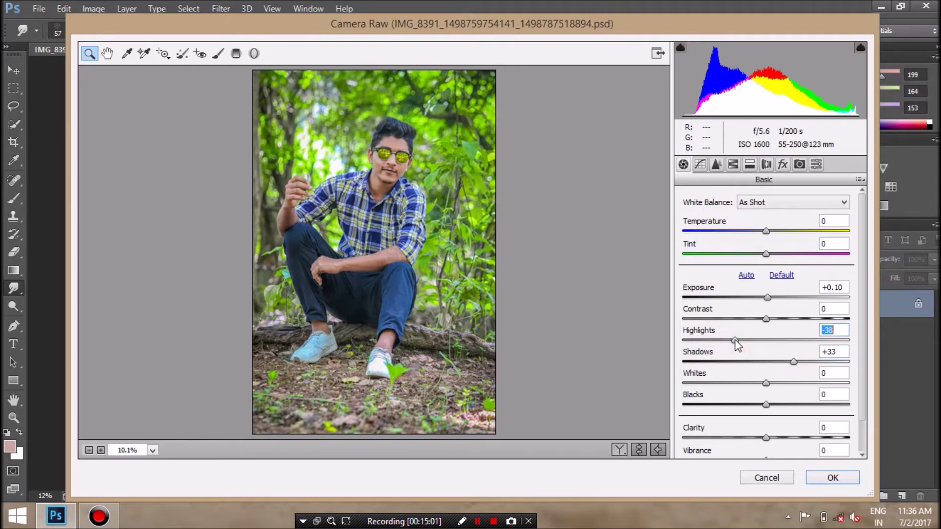
{"action": "left_click", "coordinate": [779, 362]}
{"action": "left_click", "coordinate": [777, 362]}
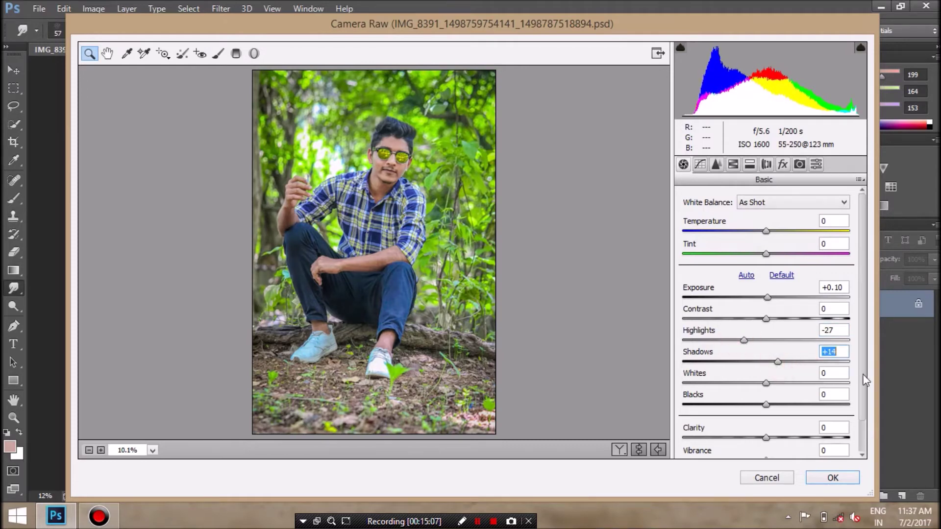
Fine-tune highlights and whites and set Clarity to +8.
{"action": "scroll", "coordinate": [772, 325], "scroll_direction": "down", "scroll_amount": 1}
{"action": "left_click", "coordinate": [745, 304]}
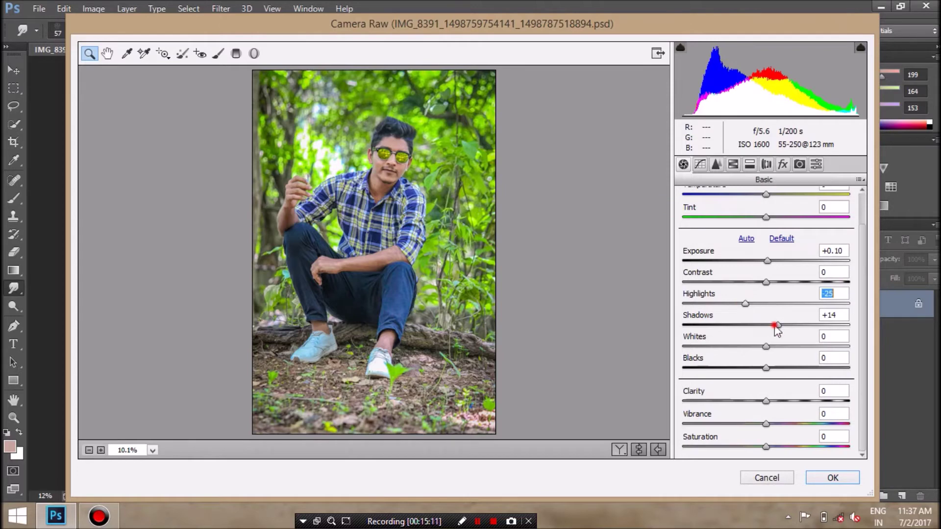
{"action": "left_click", "coordinate": [777, 324]}
{"action": "left_click", "coordinate": [766, 346]}
{"action": "left_click_drag", "start_coordinate": [766, 401], "coordinate": [778, 400]}
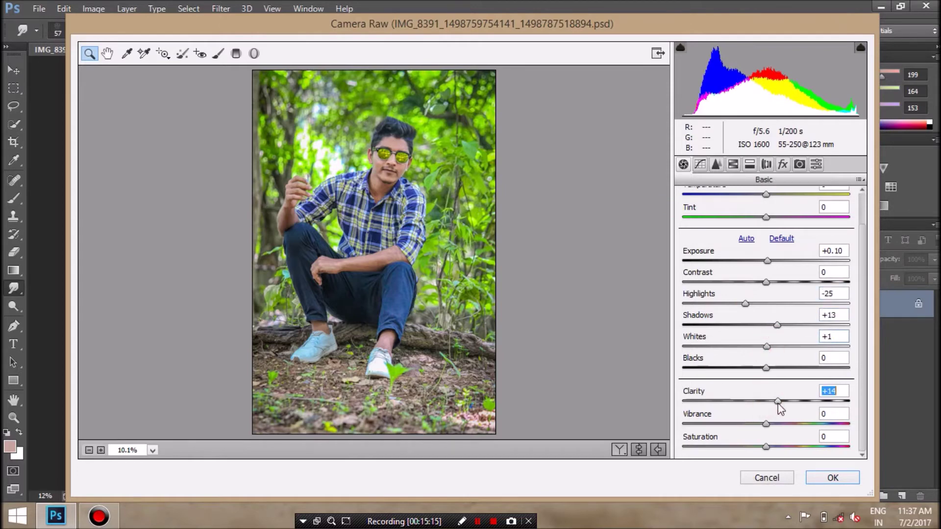
{"action": "left_click", "coordinate": [806, 401]}
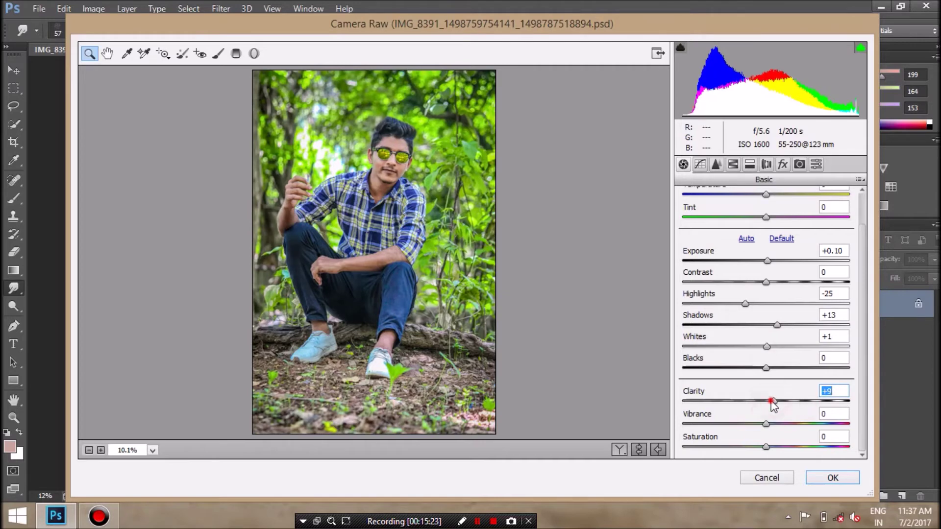
{"action": "left_click_drag", "start_coordinate": [773, 401], "coordinate": [770, 401]}
Set Vibrance and Saturation to +3 and add a -12 post-crop vignette.
{"action": "key", "text": "Tab"}
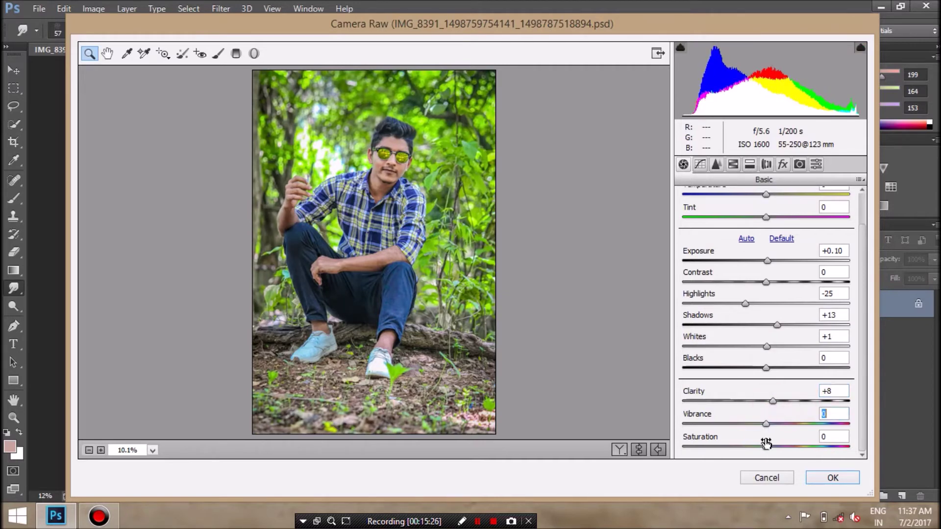
{"action": "left_click_drag", "start_coordinate": [767, 425], "coordinate": [767, 447]}
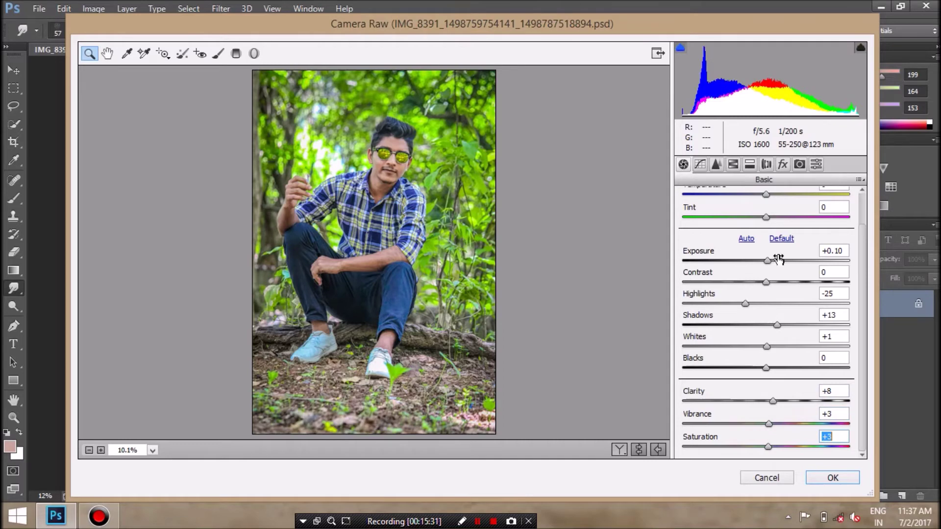
{"action": "left_click", "coordinate": [783, 164]}
{"action": "left_click", "coordinate": [760, 343]}
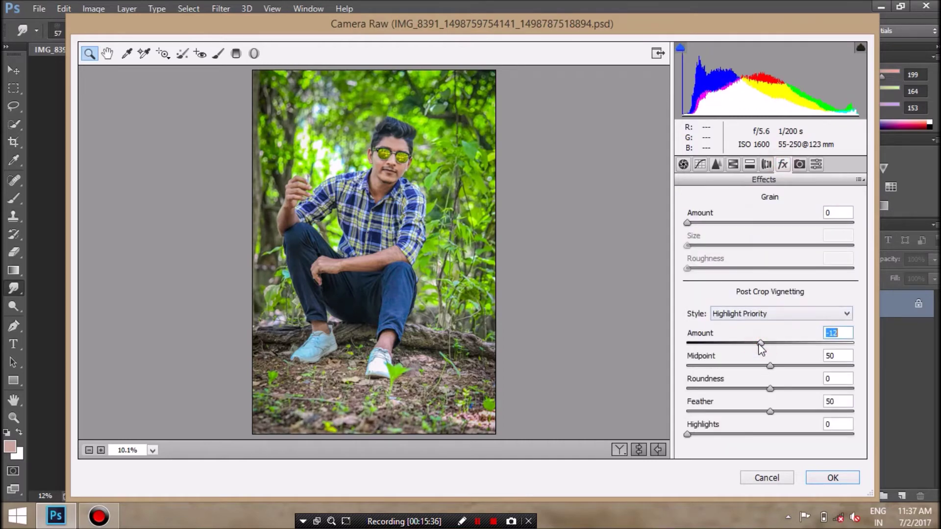
Raise the Oranges saturation to +24 in the HSL/Grayscale panel.
{"action": "left_click", "coordinate": [733, 166]}
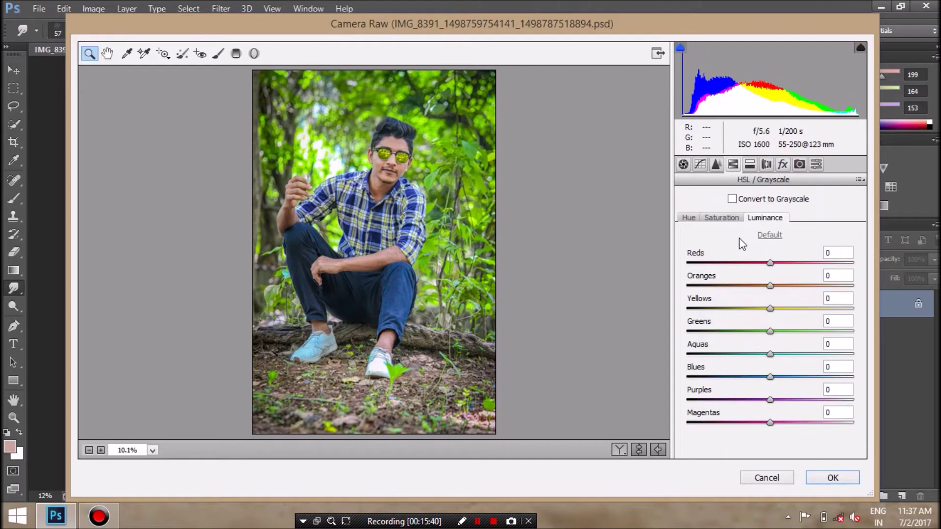
{"action": "left_click_drag", "start_coordinate": [770, 286], "coordinate": [774, 285]}
{"action": "left_click", "coordinate": [721, 217]}
{"action": "left_click", "coordinate": [773, 286]}
{"action": "left_click_drag", "start_coordinate": [773, 286], "coordinate": [776, 286]}
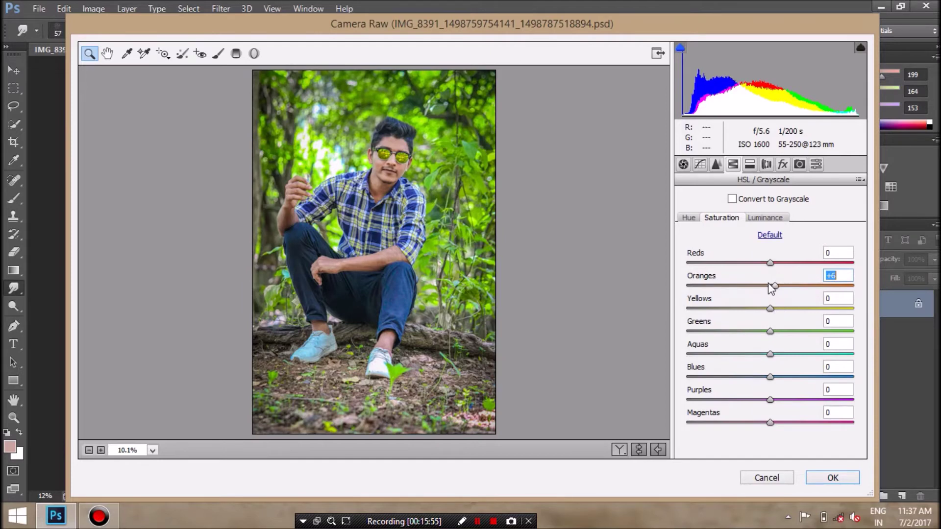
{"action": "left_click", "coordinate": [790, 286]}
Boost Greens +9, Blues +21 and Purples +18 saturation, and deepen the vignette slightly.
{"action": "left_click_drag", "start_coordinate": [773, 331], "coordinate": [779, 333]}
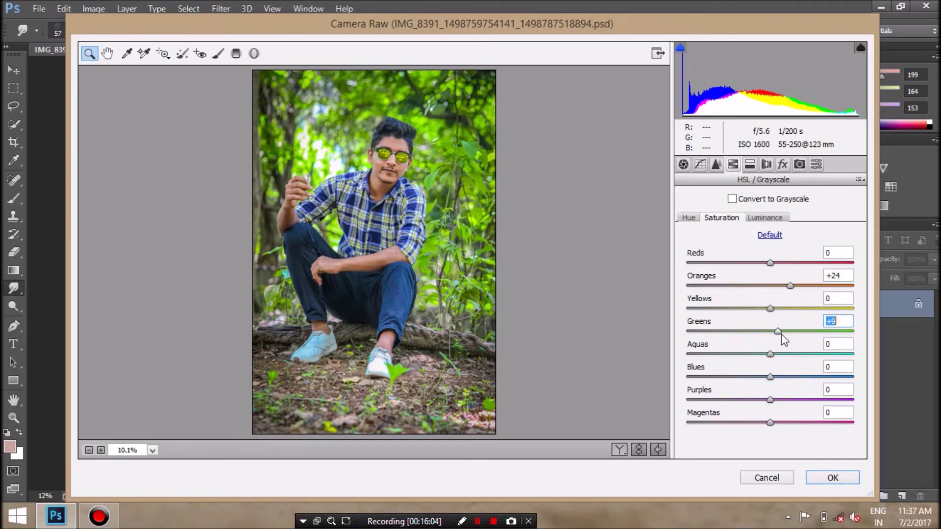
{"action": "mouse_move", "coordinate": [770, 377]}
{"action": "left_mouse_down"}
{"action": "mouse_move", "coordinate": [787, 377]}
{"action": "mouse_move", "coordinate": [774, 423]}
{"action": "left_mouse_up"}
{"action": "left_click", "coordinate": [783, 165]}
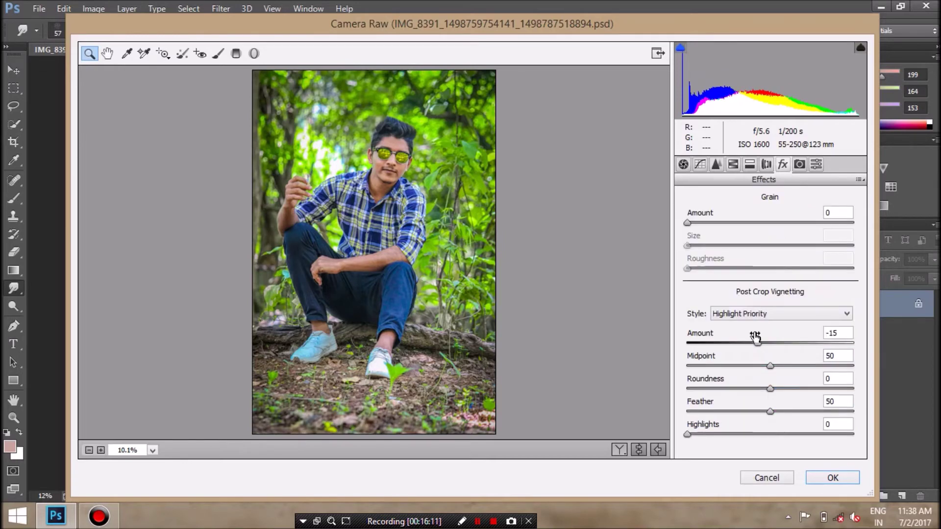
{"action": "left_click", "coordinate": [754, 342]}
Brush a slight exposure boost over the man's head and apply the Camera Raw edits.
{"action": "left_click", "coordinate": [219, 53]}
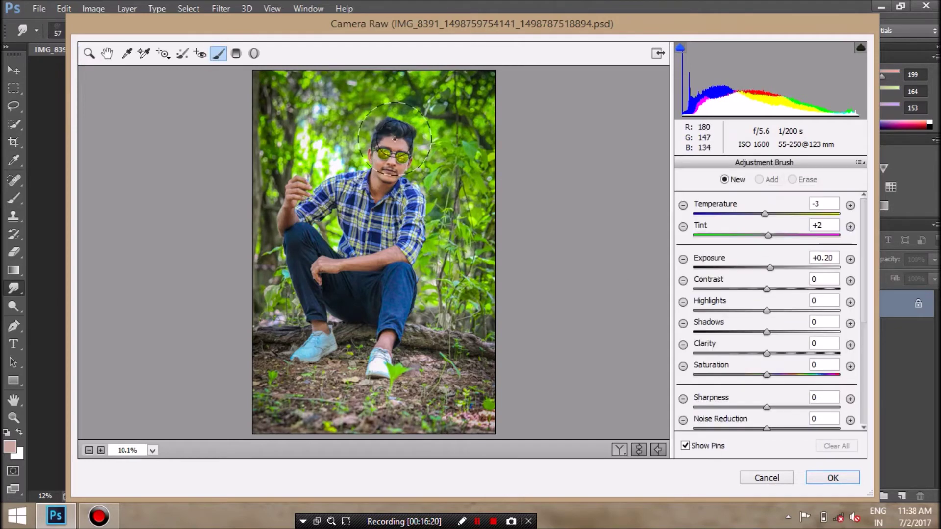
{"action": "left_click_drag", "start_coordinate": [403, 127], "coordinate": [390, 170]}
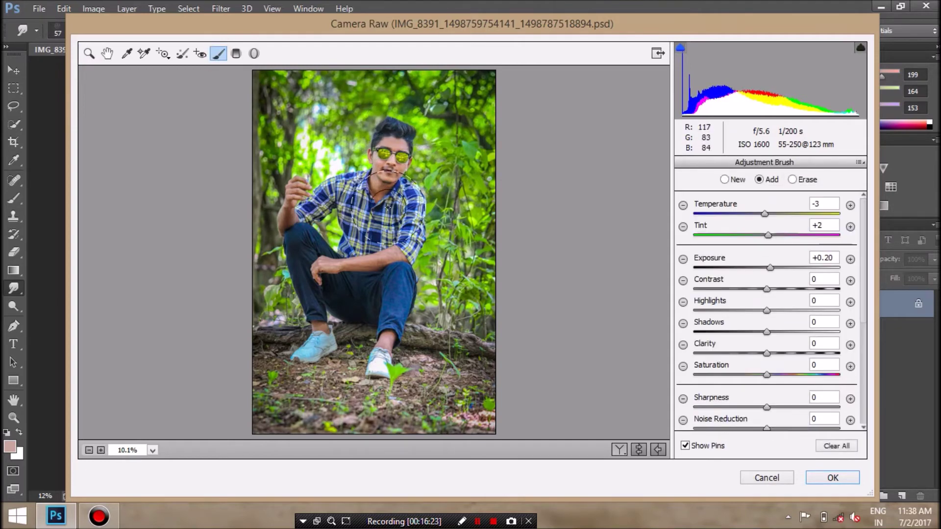
{"action": "mouse_move", "coordinate": [769, 267]}
{"action": "left_mouse_down"}
{"action": "mouse_move", "coordinate": [781, 267]}
{"action": "mouse_move", "coordinate": [768, 267]}
{"action": "left_mouse_up"}
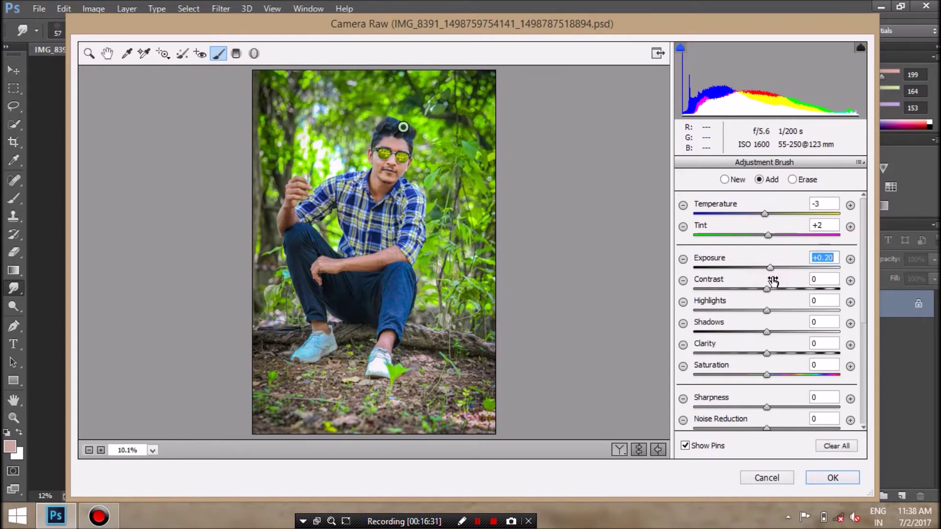
{"action": "left_click", "coordinate": [823, 478]}
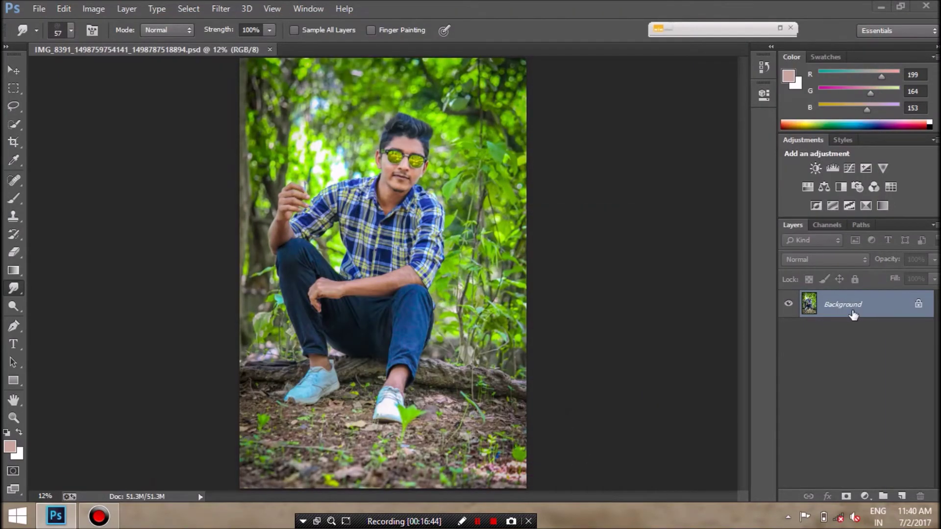
Add a Photo Filter adjustment layer set to Orange at 25% density.
{"action": "left_click", "coordinate": [863, 496]}
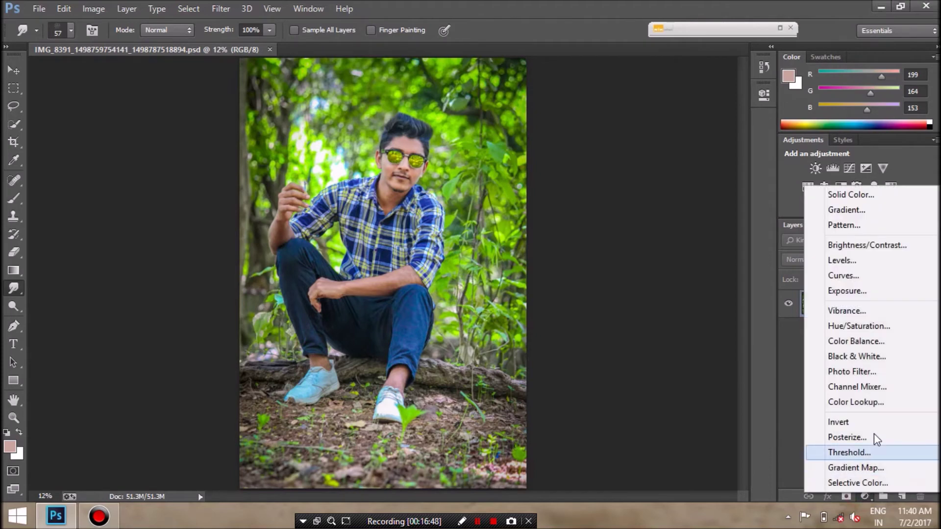
{"action": "left_click", "coordinate": [865, 373]}
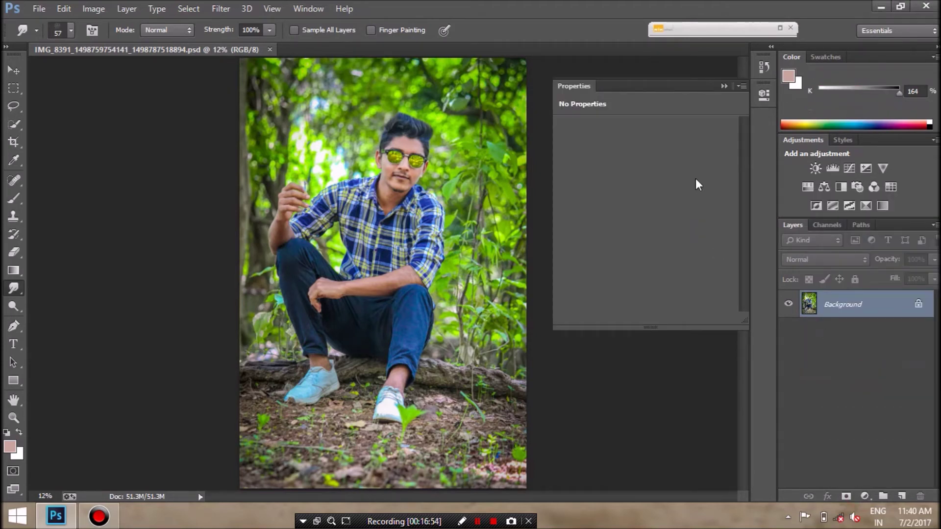
{"action": "left_click", "coordinate": [690, 131]}
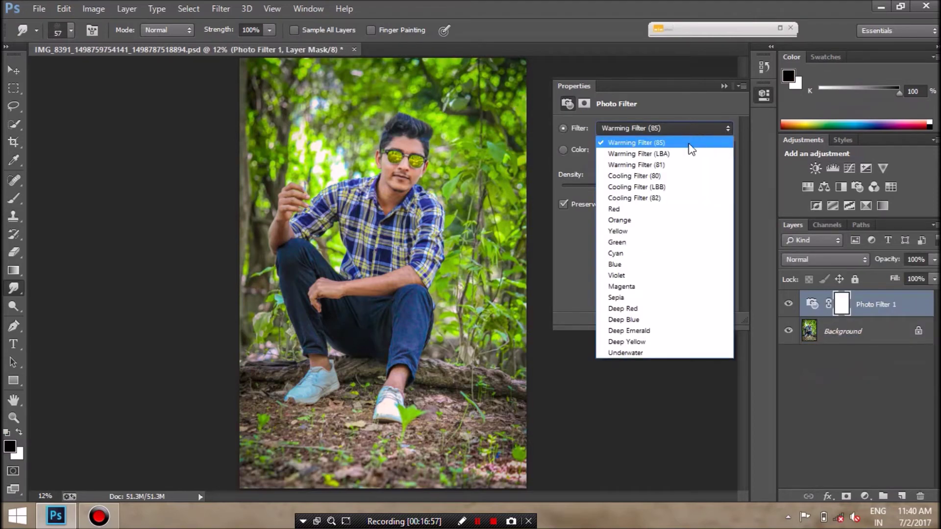
{"action": "left_click", "coordinate": [658, 264]}
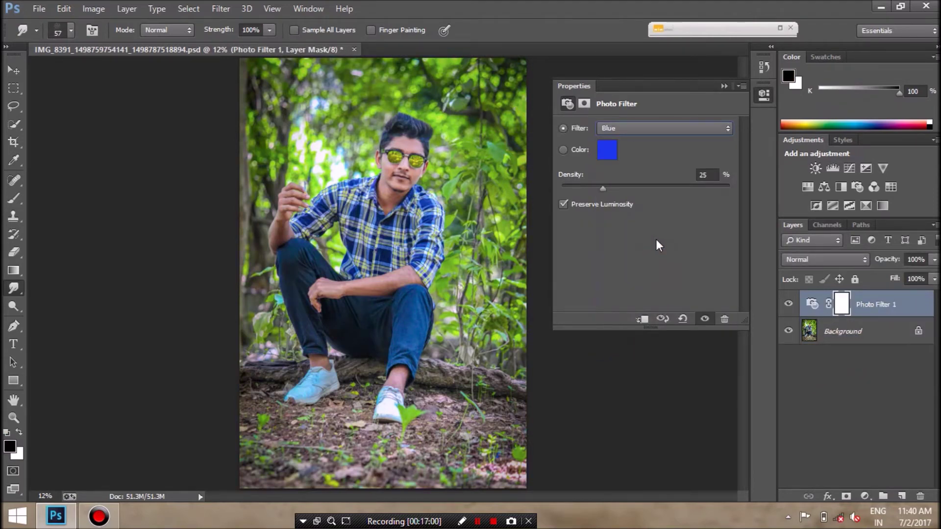
{"action": "left_click", "coordinate": [656, 133]}
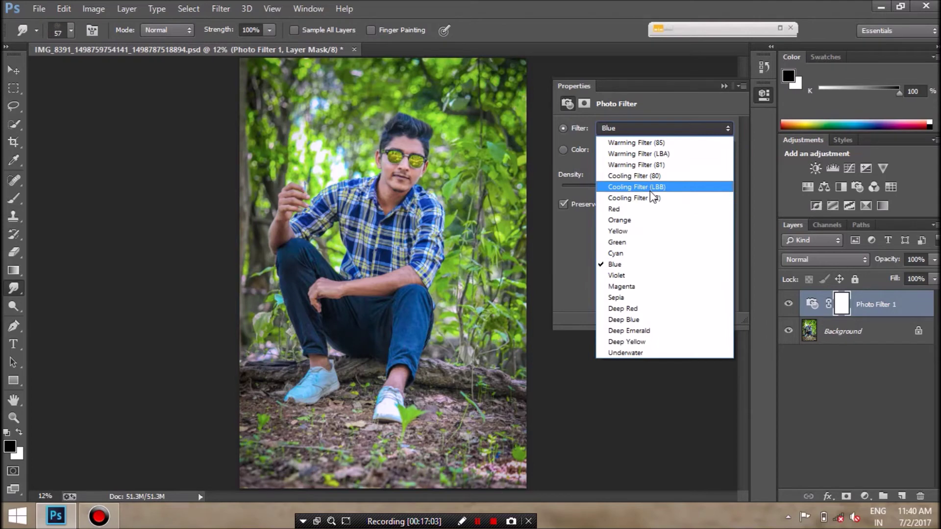
{"action": "left_click", "coordinate": [642, 221]}
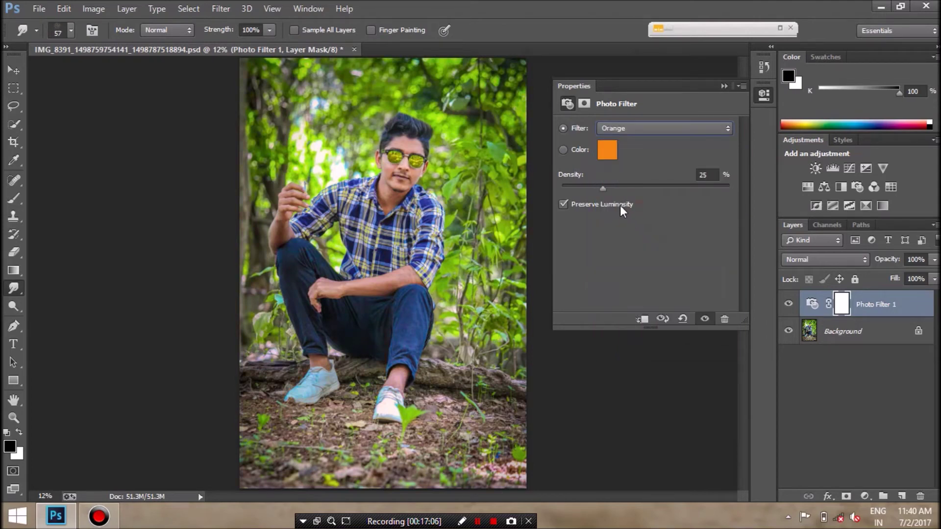
{"action": "left_click", "coordinate": [724, 86]}
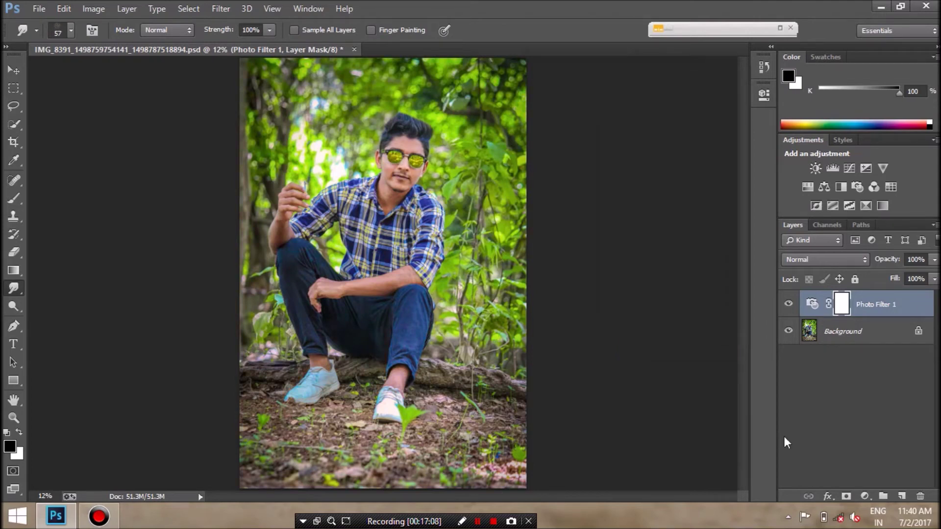
Add a Color Balance layer shifting midtones to +5 red, -6 magenta, +11 blue, and compare it on/off.
{"action": "left_click", "coordinate": [864, 496]}
{"action": "left_click", "coordinate": [839, 344]}
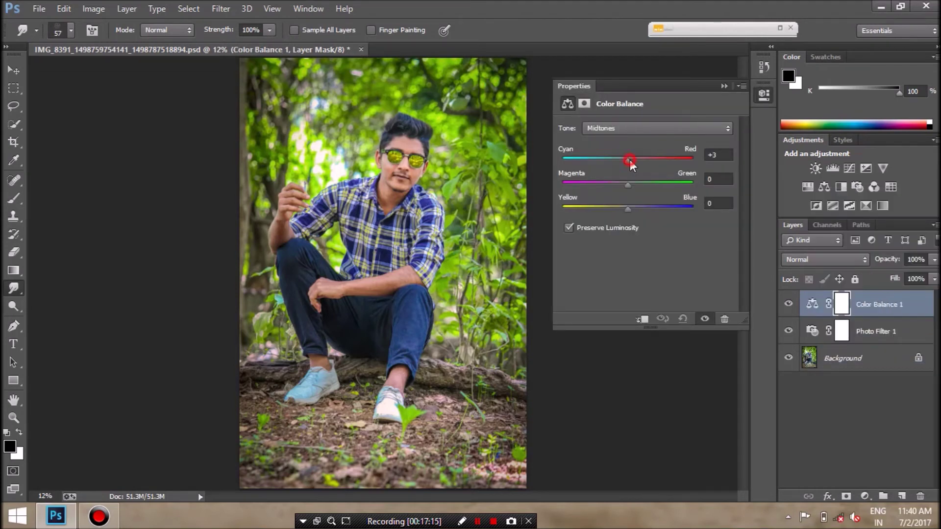
{"action": "left_click_drag", "start_coordinate": [628, 184], "coordinate": [631, 160]}
{"action": "left_click_drag", "start_coordinate": [628, 209], "coordinate": [629, 208]}
{"action": "left_click_drag", "start_coordinate": [630, 207], "coordinate": [635, 207]}
{"action": "left_click", "coordinate": [723, 87]}
{"action": "left_click", "coordinate": [790, 304]}
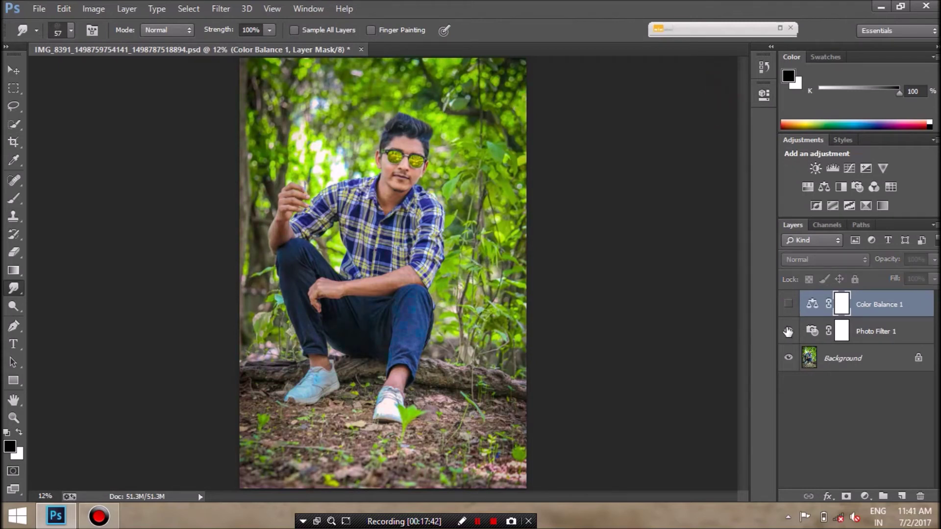
{"action": "left_click", "coordinate": [787, 305]}
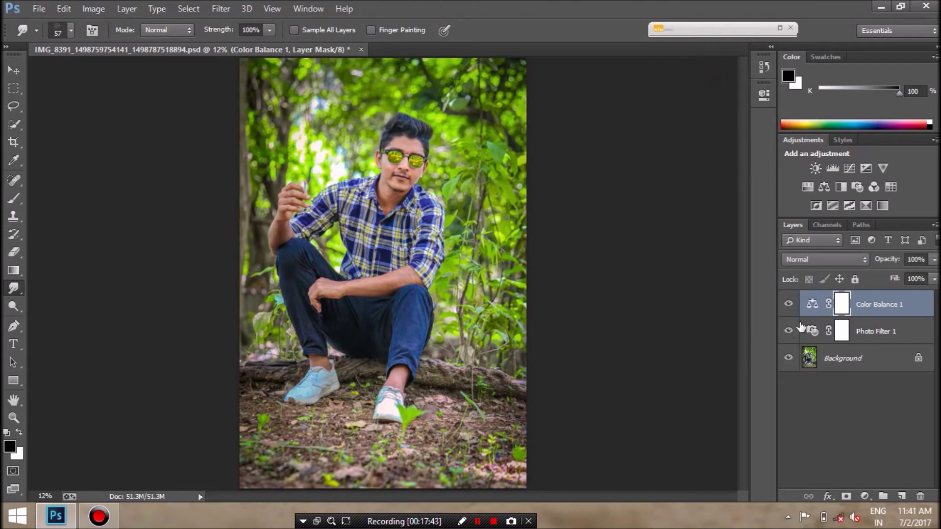
Flatten the image and duplicate the Background layer.
{"action": "right_click", "coordinate": [874, 312]}
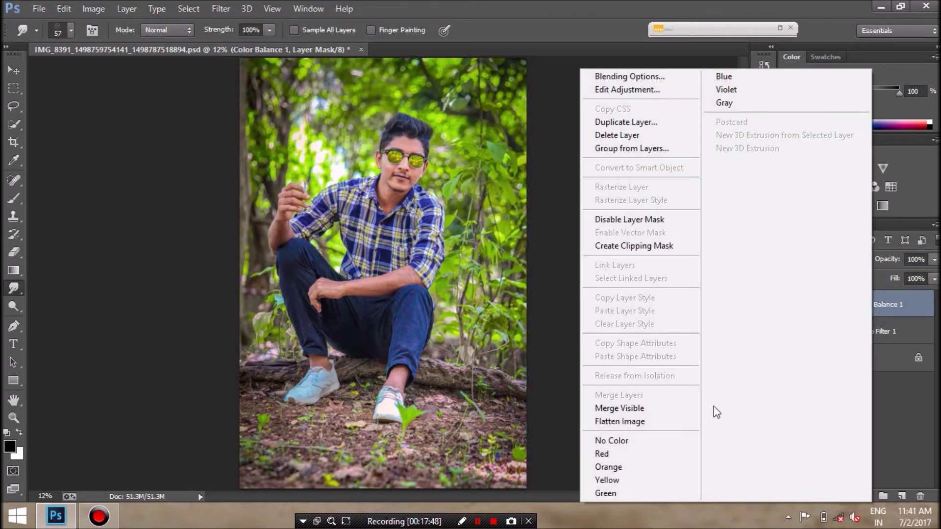
{"action": "left_click", "coordinate": [618, 422]}
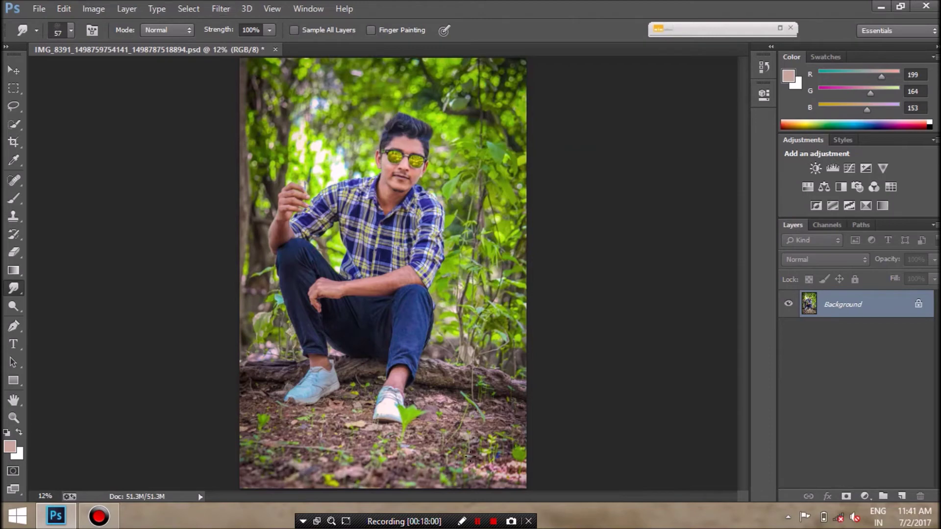
{"action": "right_click", "coordinate": [848, 310]}
{"action": "left_click", "coordinate": [852, 340]}
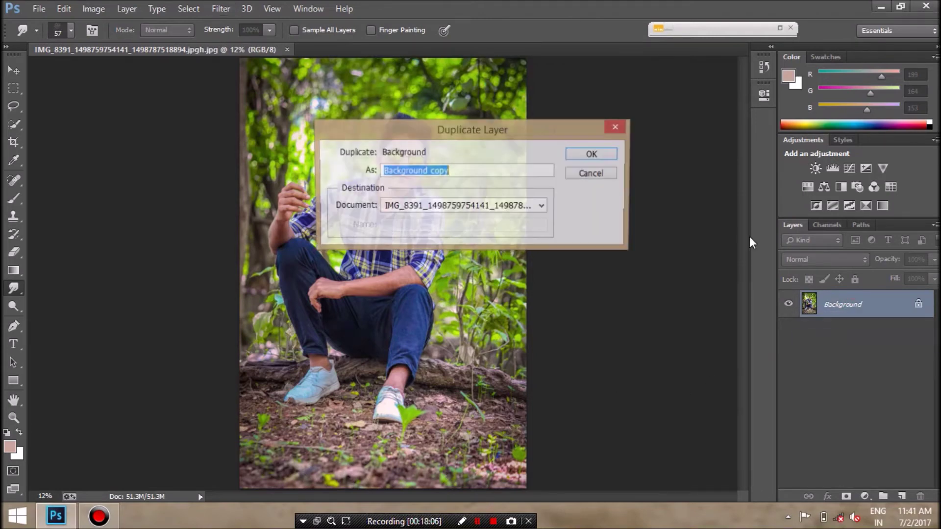
{"action": "left_click", "coordinate": [615, 156]}
Apply Oil Paint to the copy with stylization 9.5, cleanliness 9.9 and scale 0.99.
{"action": "left_click", "coordinate": [220, 8]}
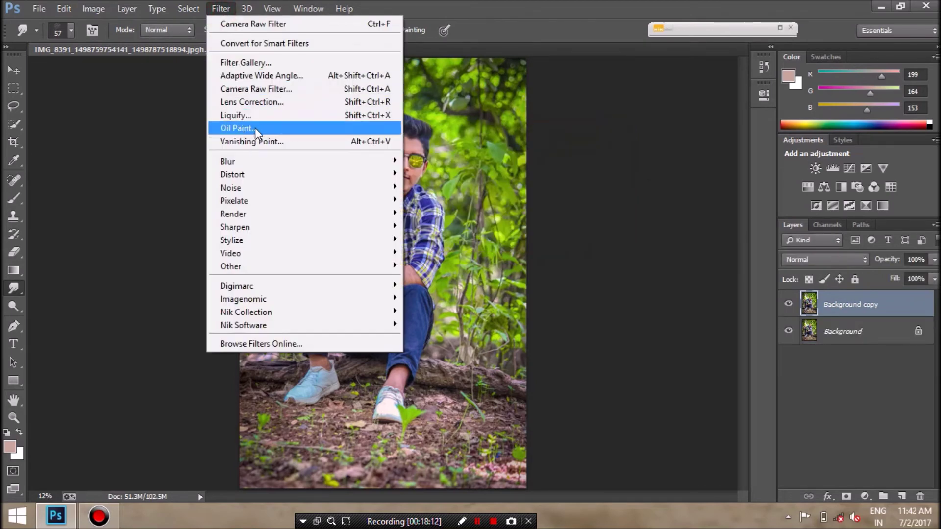
{"action": "left_click", "coordinate": [277, 128]}
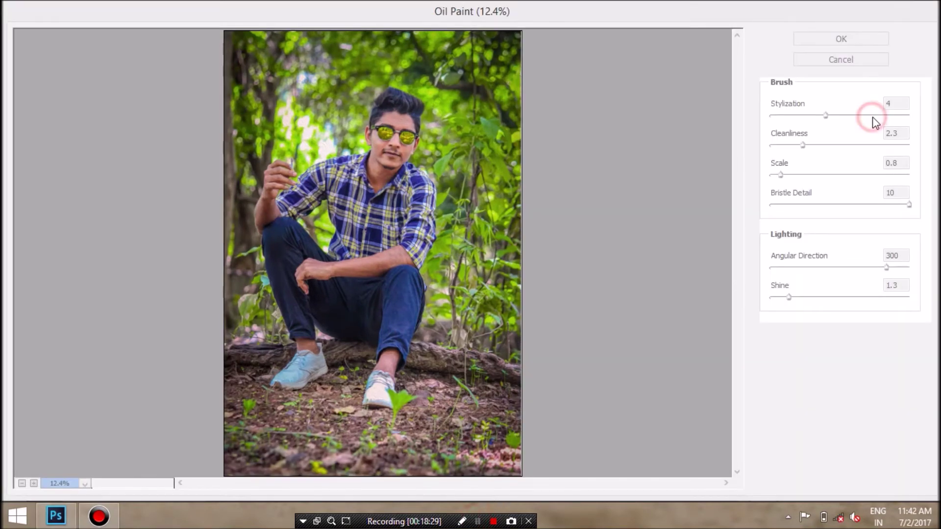
{"action": "left_click_drag", "start_coordinate": [825, 115], "coordinate": [902, 115]}
{"action": "left_click_drag", "start_coordinate": [803, 145], "coordinate": [907, 145]}
{"action": "left_click_drag", "start_coordinate": [784, 175], "coordinate": [786, 176]}
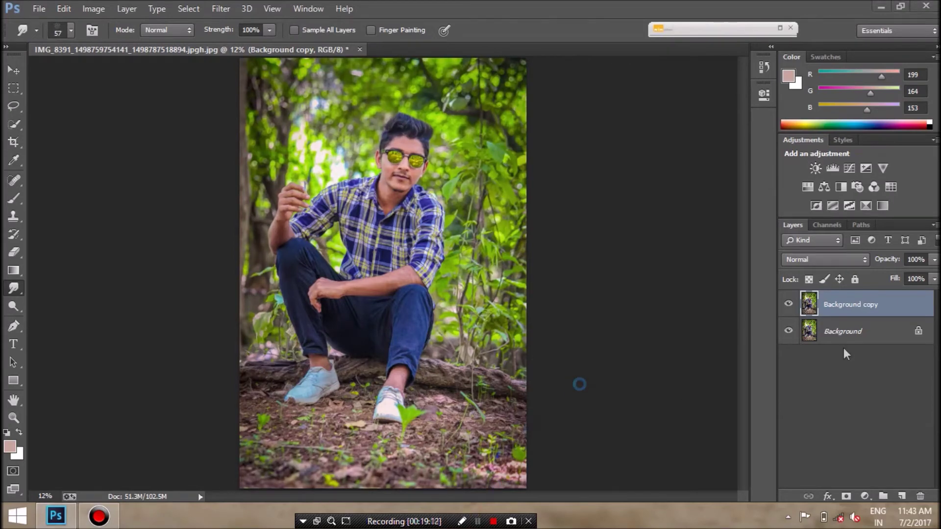
Lower the Background copy opacity to 30% and zoom to 77% to inspect the arm.
{"action": "left_click", "coordinate": [934, 259]}
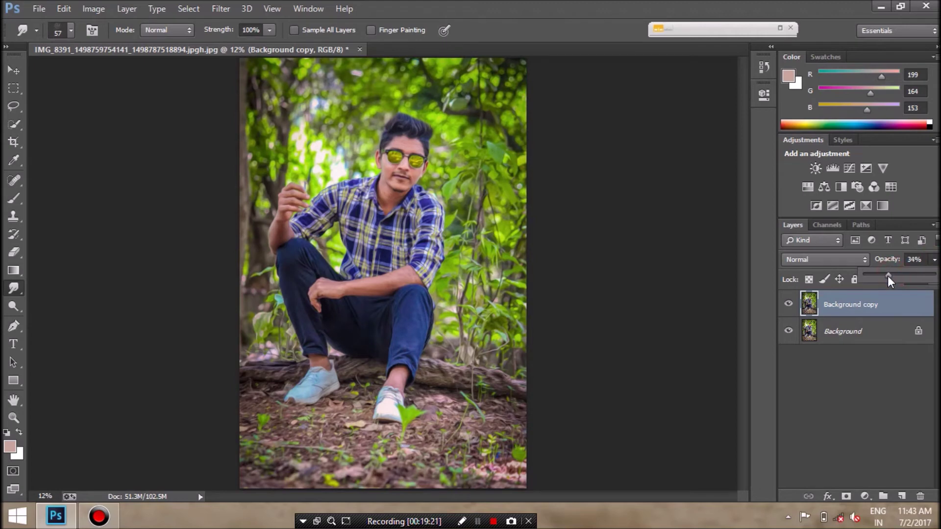
{"action": "left_click_drag", "start_coordinate": [887, 275], "coordinate": [886, 275]}
{"action": "left_click", "coordinate": [787, 306]}
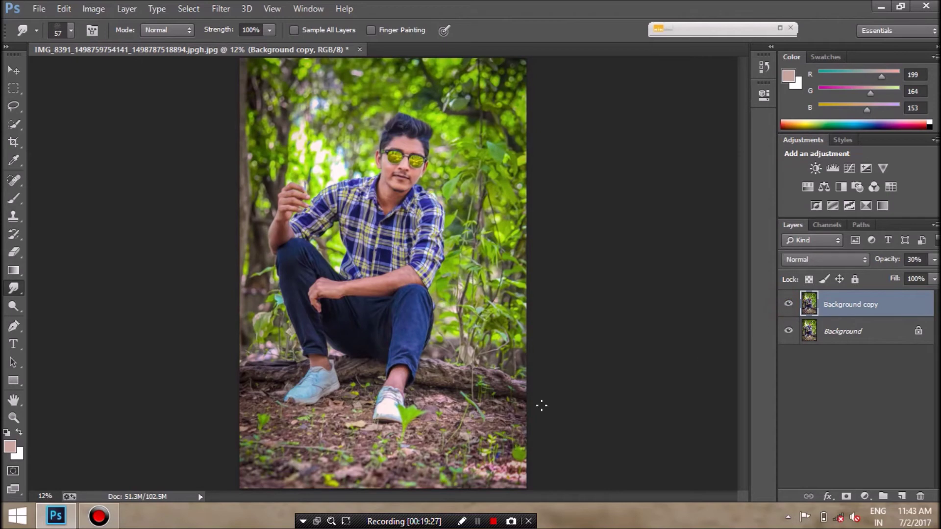
{"action": "left_click", "coordinate": [55, 496]}
{"action": "type", "text": "77"}
{"action": "key", "text": "Return"}
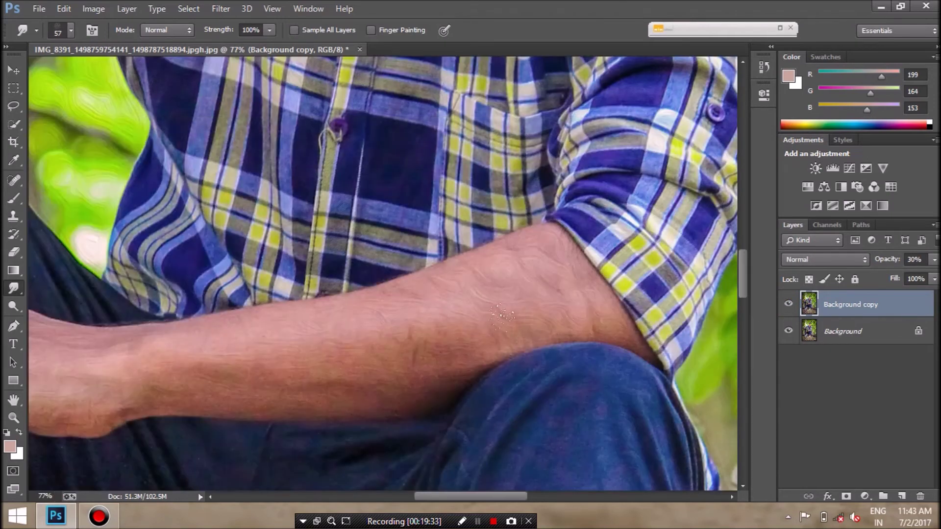
{"action": "mouse_move", "coordinate": [743, 280]}
{"action": "left_mouse_down"}
{"action": "mouse_move", "coordinate": [741, 199]}
{"action": "mouse_move", "coordinate": [655, 199]}
{"action": "left_mouse_up"}
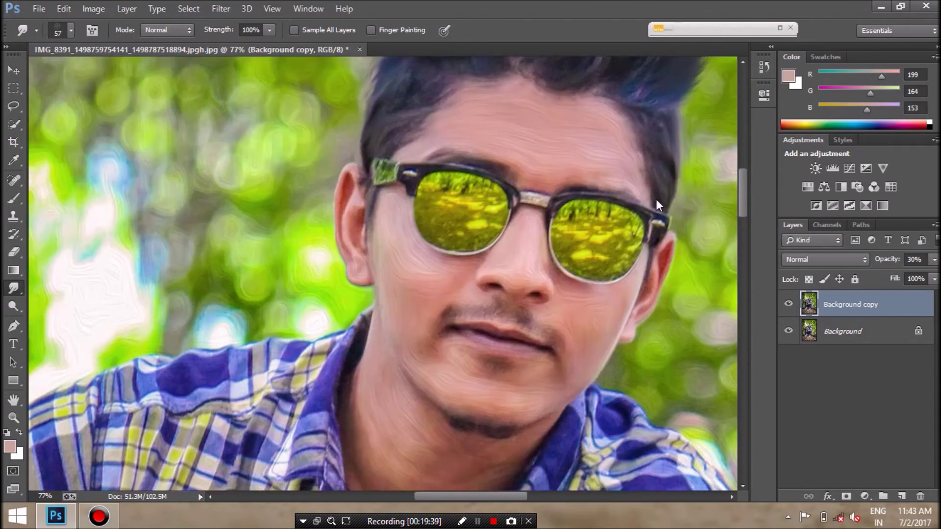
{"action": "left_click", "coordinate": [15, 253]}
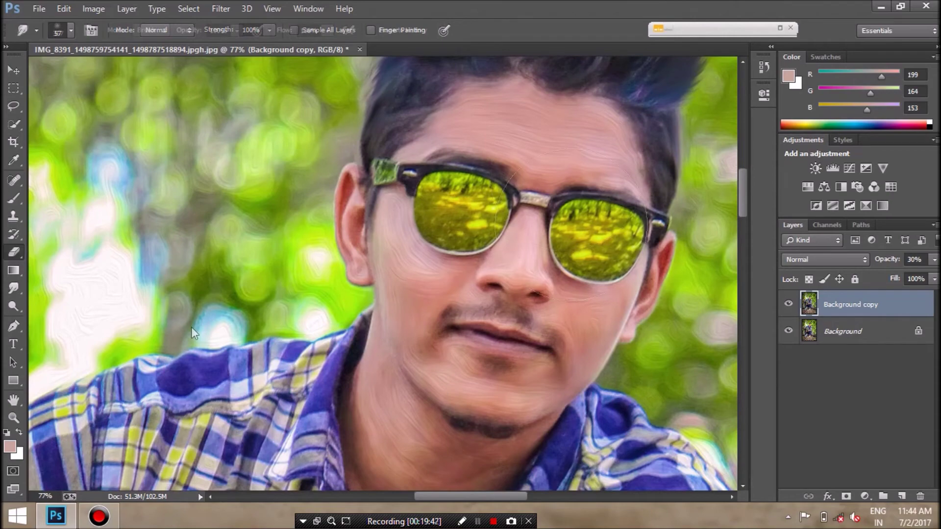
Size the Eraser (92, then 177) and erase the painterly layer over the skin areas.
{"action": "left_click", "coordinate": [71, 30]}
{"action": "left_click", "coordinate": [103, 74]}
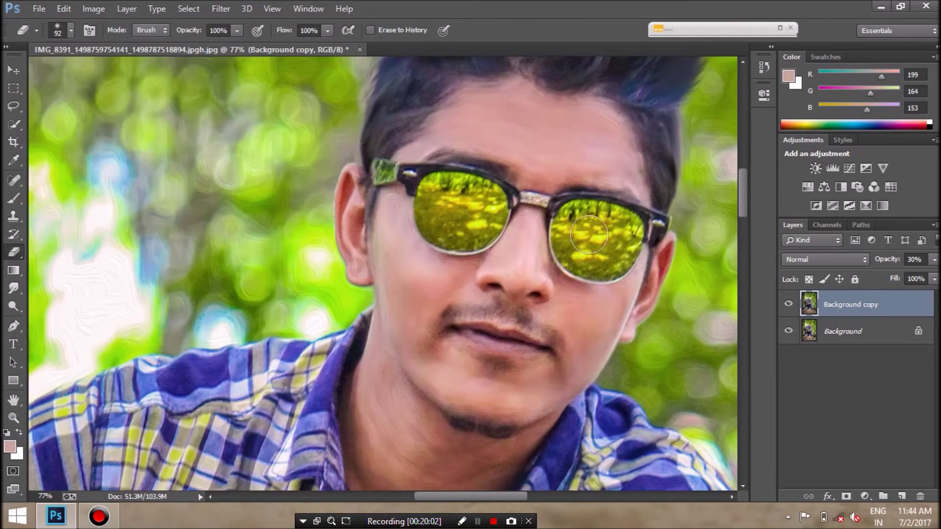
{"action": "scroll", "coordinate": [381, 84], "scroll_direction": "down", "scroll_amount": 5}
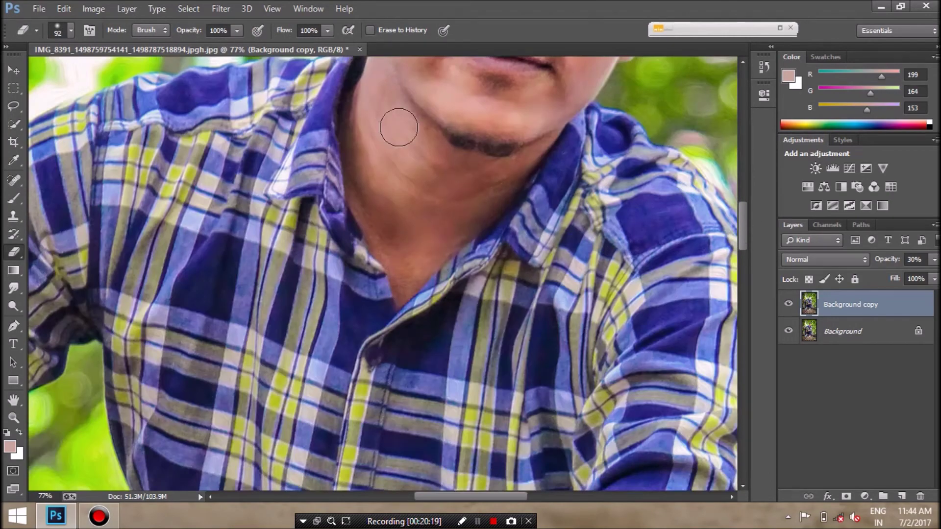
{"action": "scroll", "coordinate": [397, 122], "scroll_direction": "down", "scroll_amount": 3}
{"action": "scroll", "coordinate": [606, 284], "scroll_direction": "down", "scroll_amount": 3}
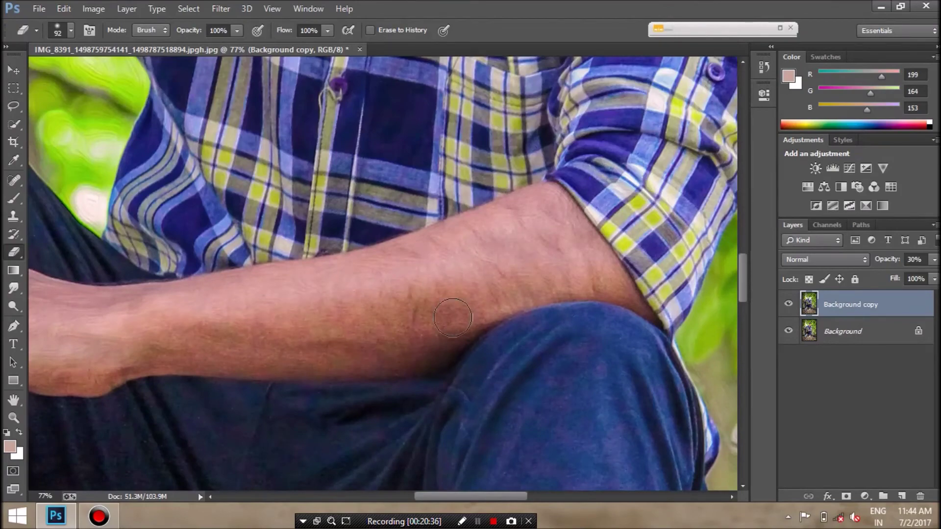
{"action": "scroll", "coordinate": [519, 289], "scroll_direction": "left", "scroll_amount": 5}
{"action": "scroll", "coordinate": [494, 299], "scroll_direction": "left", "scroll_amount": 5}
{"action": "scroll", "coordinate": [493, 300], "scroll_direction": "up", "scroll_amount": 5}
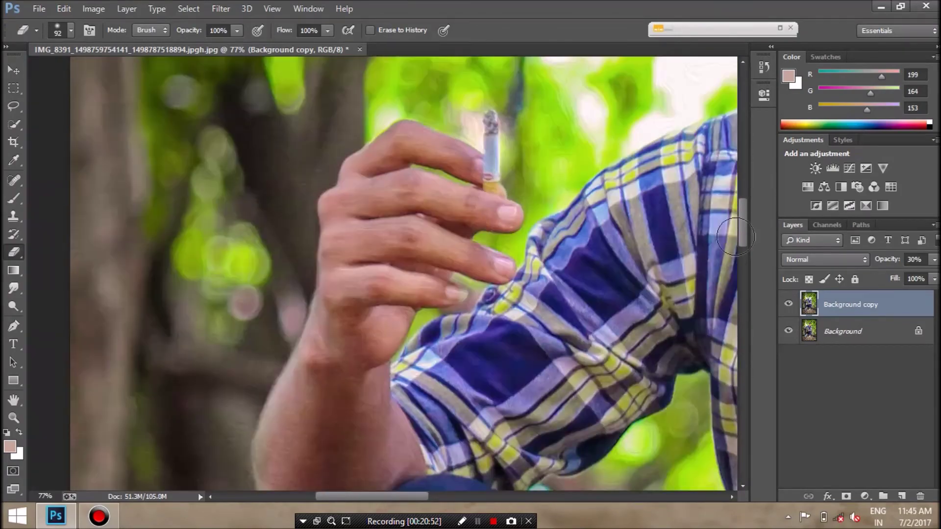
{"action": "scroll", "coordinate": [741, 259], "scroll_direction": "down", "scroll_amount": 2}
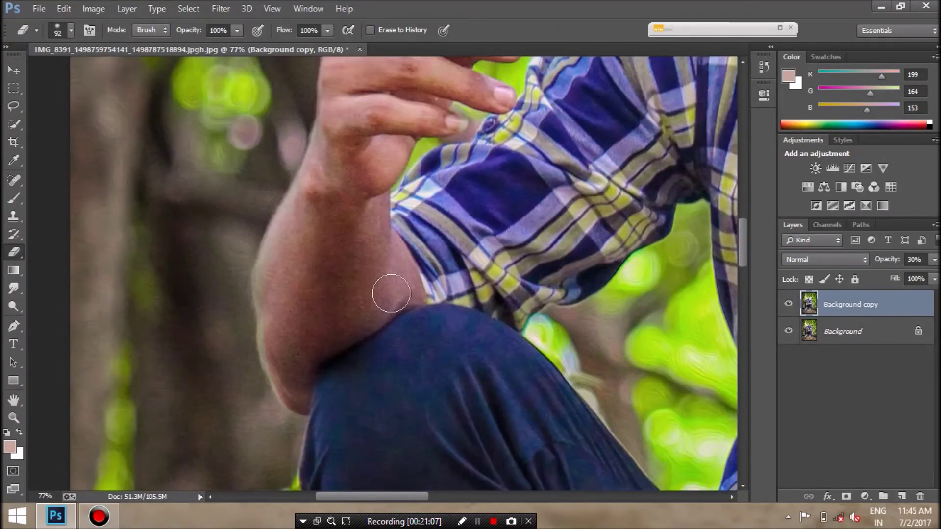
{"action": "scroll", "coordinate": [390, 293], "scroll_direction": "down", "scroll_amount": 5}
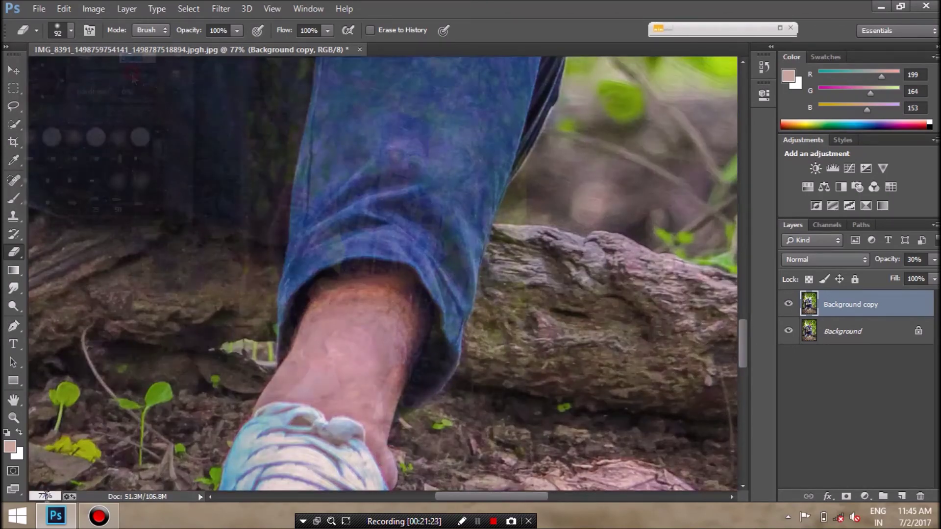
{"action": "key", "text": "ctrl+0"}
{"action": "left_click", "coordinate": [394, 180]}
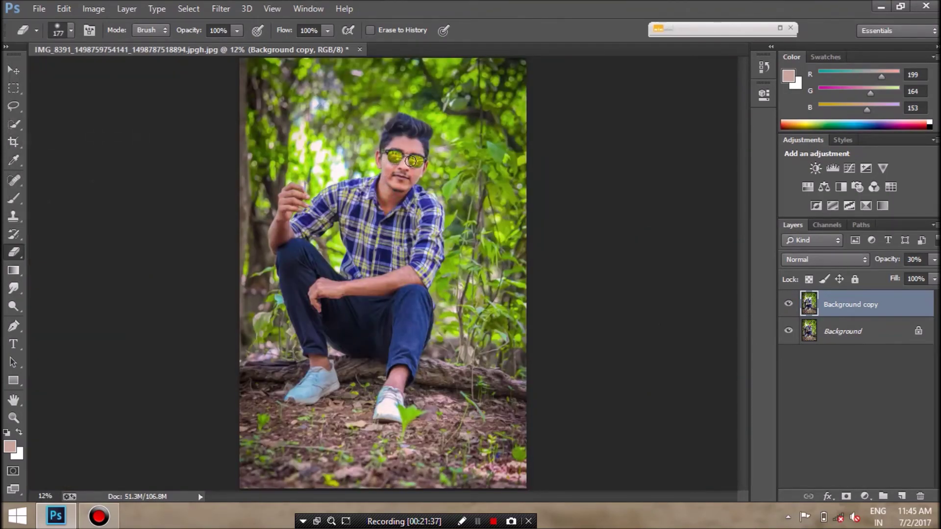
Check the erased areas at 100% opacity, erase more forearm, then restore 30% opacity.
{"action": "left_click", "coordinate": [787, 332]}
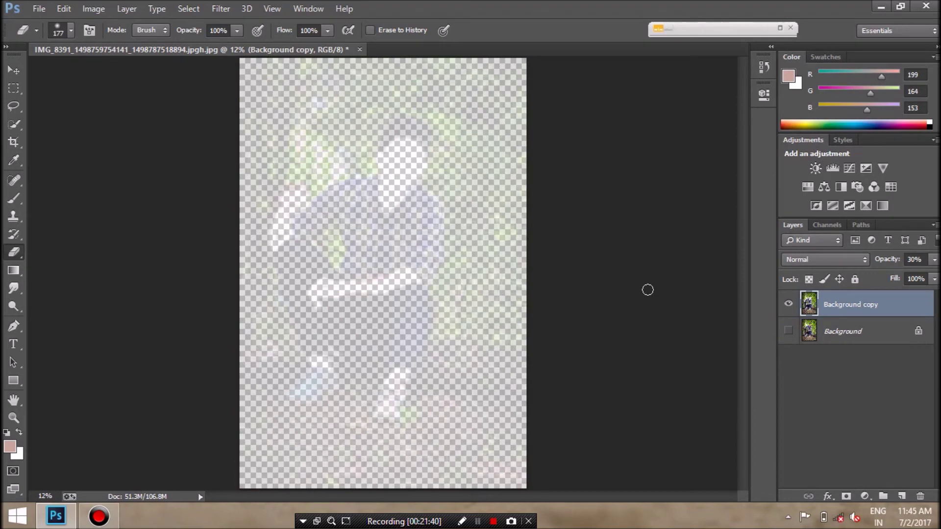
{"action": "left_click", "coordinate": [934, 259]}
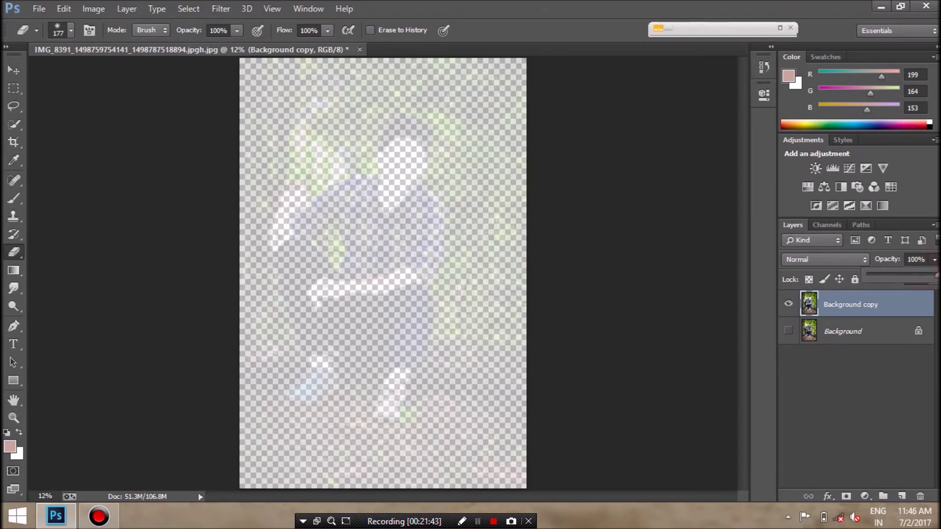
{"action": "left_click_drag", "start_coordinate": [887, 282], "coordinate": [935, 282]}
{"action": "left_click", "coordinate": [279, 235]}
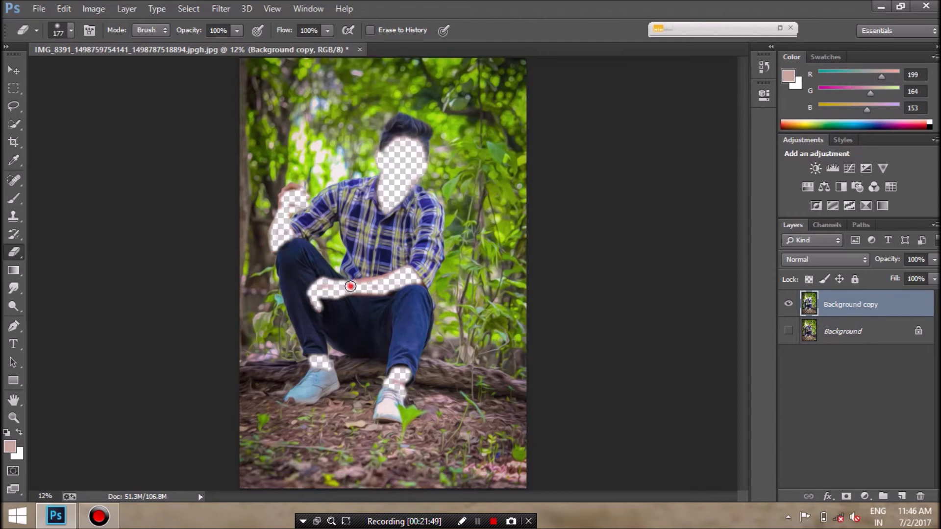
{"action": "left_click_drag", "start_coordinate": [373, 284], "coordinate": [394, 281]}
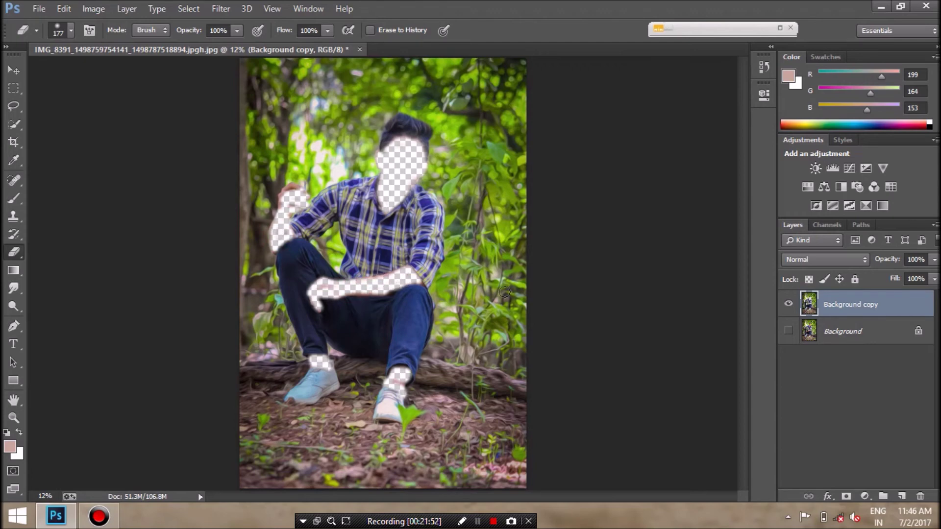
{"action": "left_click", "coordinate": [788, 332]}
{"action": "left_click", "coordinate": [934, 259]}
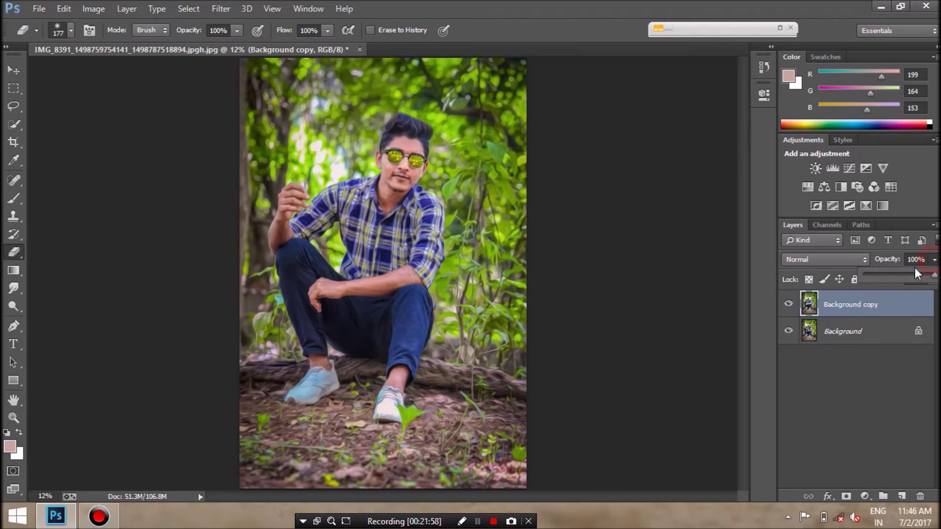
{"action": "left_click", "coordinate": [863, 305]}
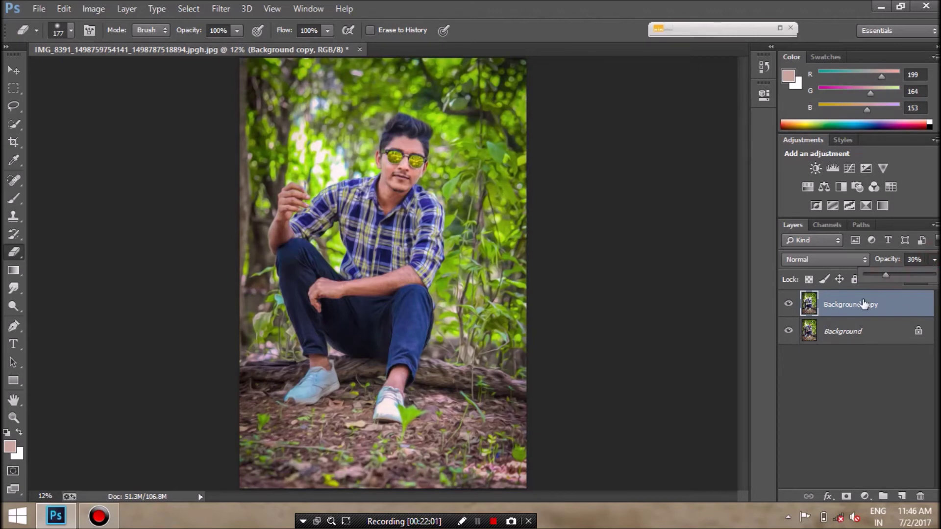
Merge the painterly layer down and place the linked smoke image just above the cigarette hand.
{"action": "right_click", "coordinate": [830, 318]}
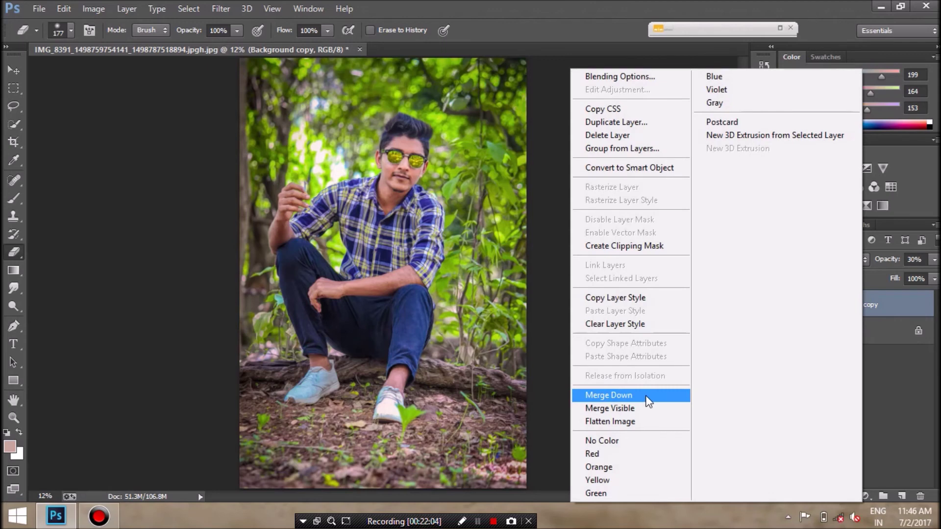
{"action": "left_click", "coordinate": [620, 396]}
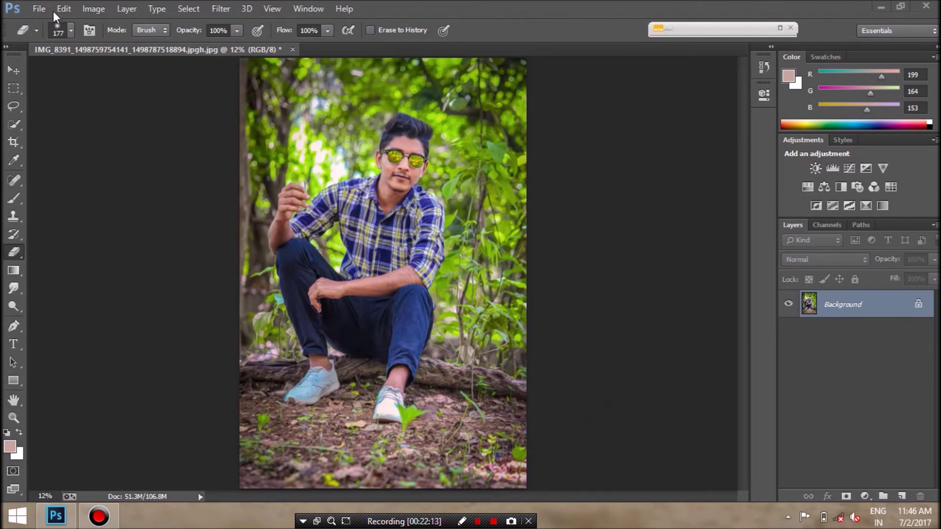
{"action": "left_click", "coordinate": [39, 8]}
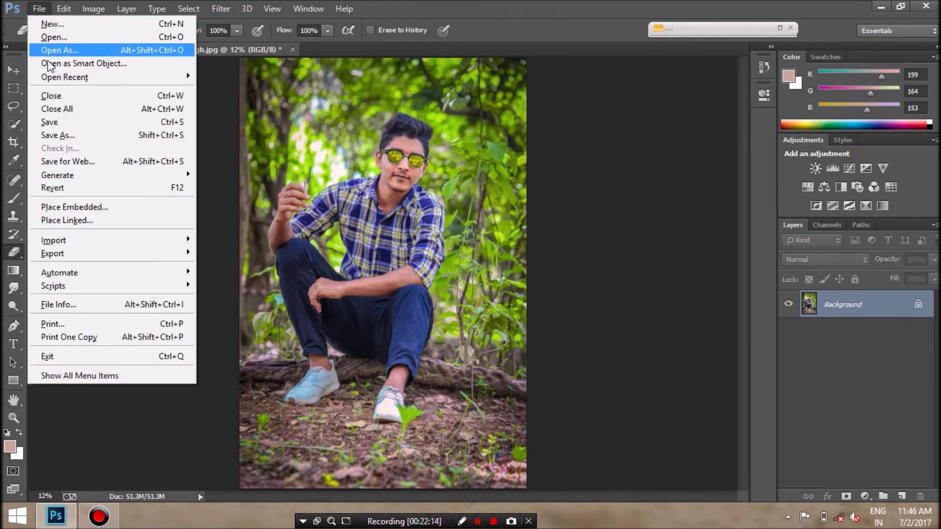
{"action": "left_click", "coordinate": [125, 220]}
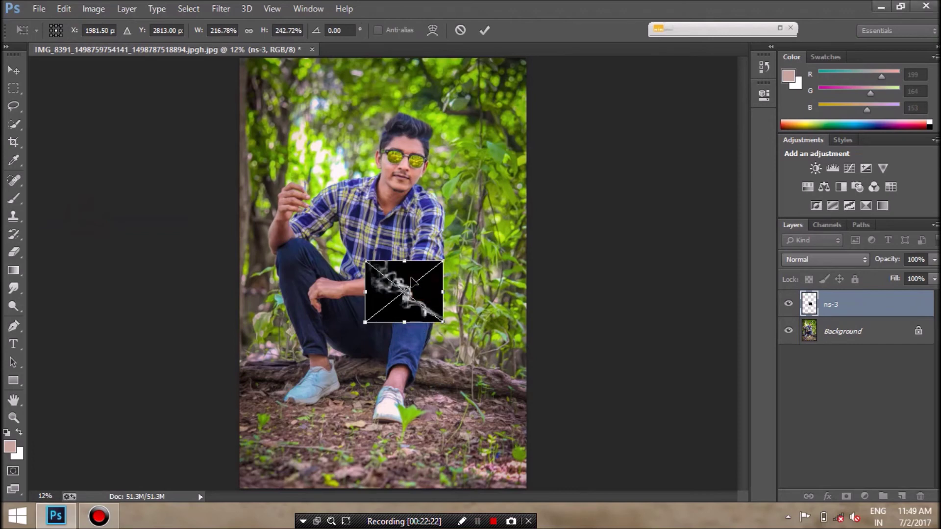
{"action": "left_click_drag", "start_coordinate": [414, 287], "coordinate": [310, 152]}
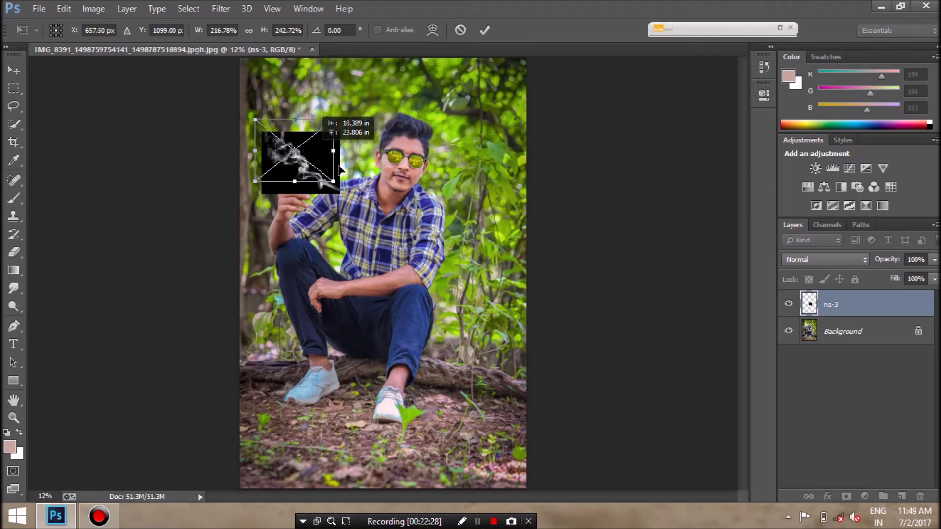
{"action": "left_click_drag", "start_coordinate": [338, 168], "coordinate": [336, 166]}
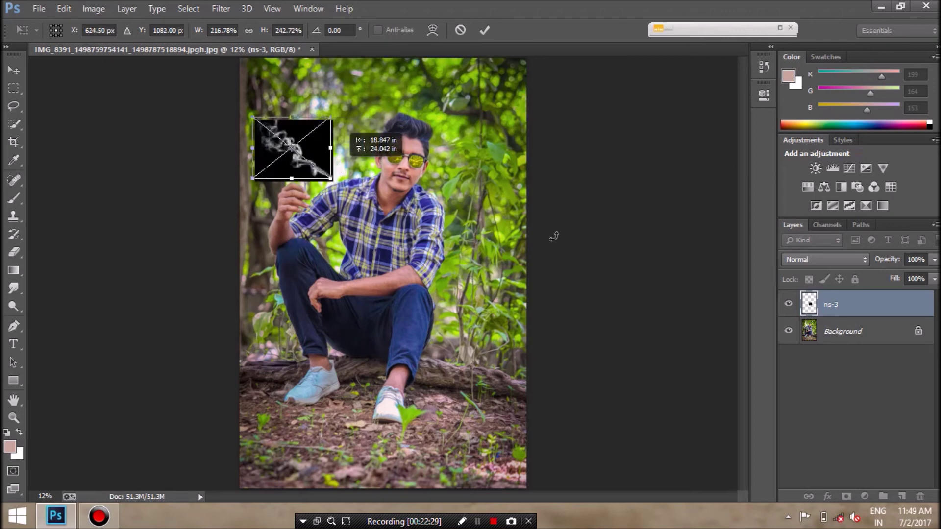
Set the smoke layer to Screen blending and rotate it about 17° clockwise.
{"action": "left_click", "coordinate": [801, 261]}
{"action": "left_click", "coordinate": [801, 123]}
{"action": "key", "text": "Escape"}
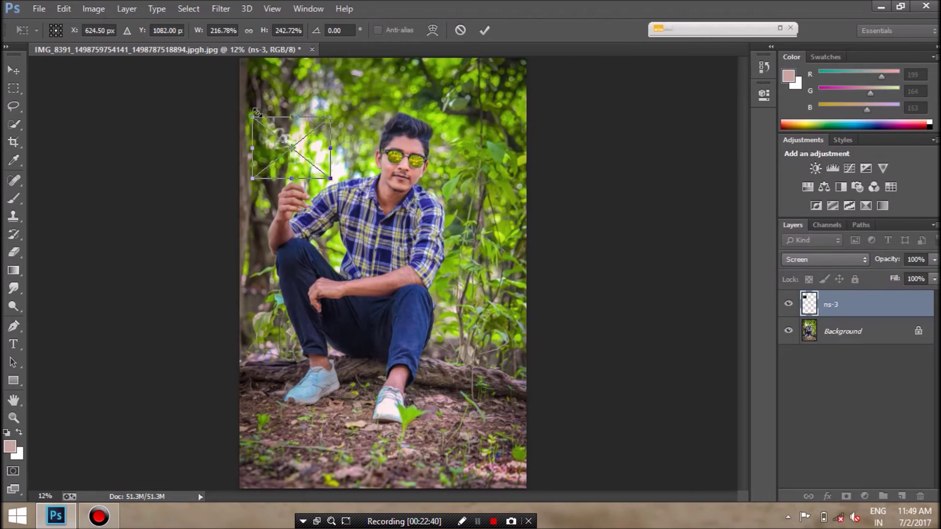
{"action": "left_click_drag", "start_coordinate": [342, 113], "coordinate": [349, 130]}
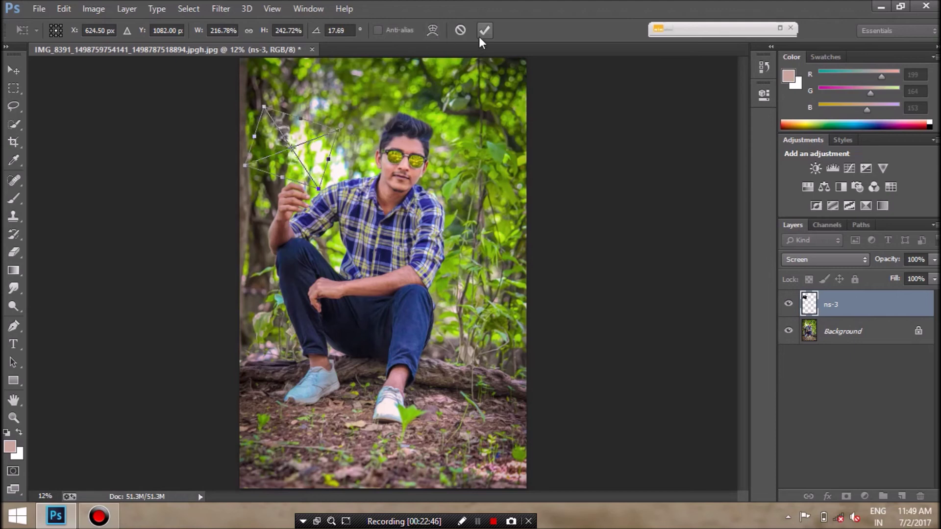
{"action": "left_click", "coordinate": [482, 31]}
{"action": "key", "text": "e"}
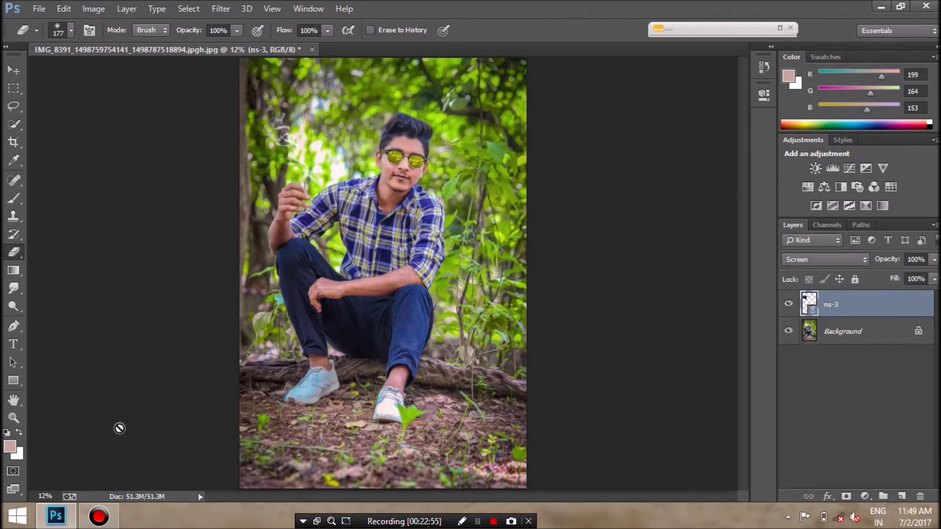
Zoom the view to 44% and reposition the canvas.
{"action": "left_click", "coordinate": [49, 496]}
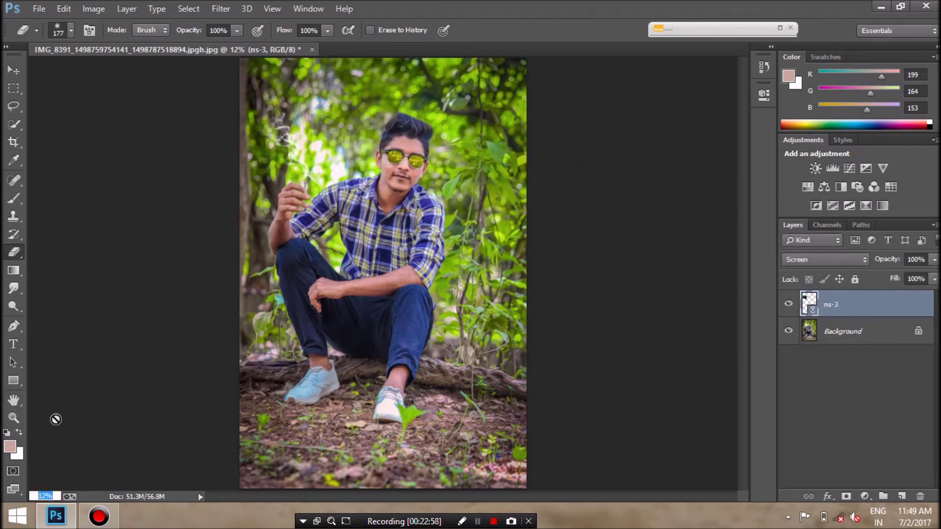
{"action": "type", "text": "44"}
{"action": "key", "text": "Return"}
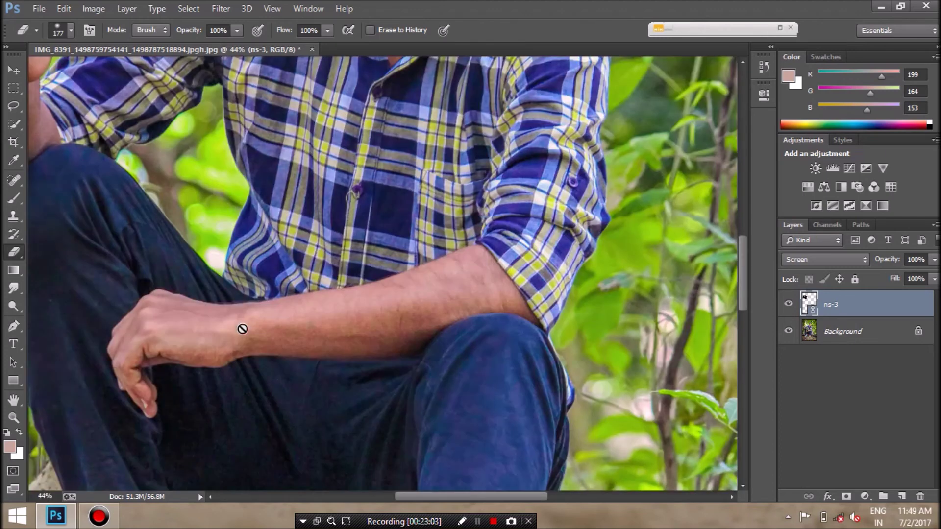
{"action": "left_click_drag", "start_coordinate": [459, 496], "coordinate": [425, 494]}
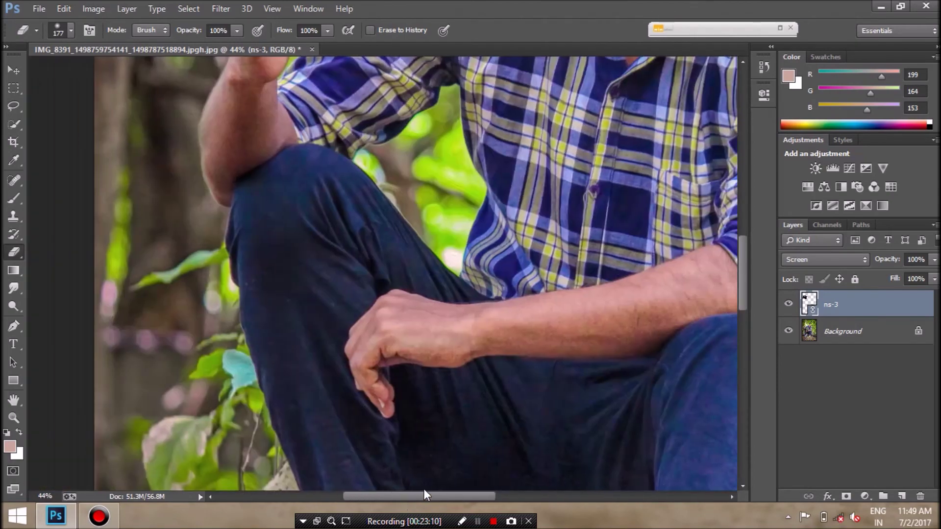
{"action": "left_click_drag", "start_coordinate": [742, 301], "coordinate": [741, 219]}
Rotate the smoke to about 25°, shrink it, and move it up-left onto the cigarette tip.
{"action": "key", "text": "v"}
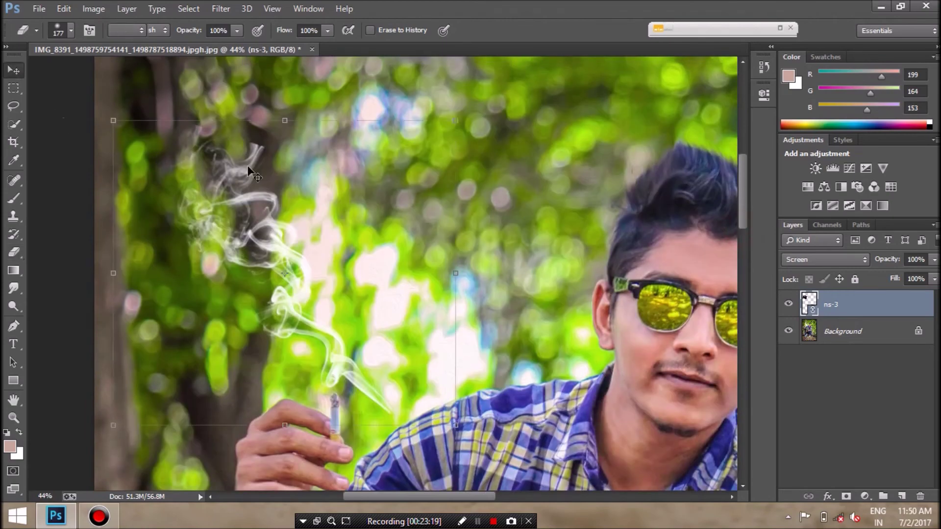
{"action": "left_click_drag", "start_coordinate": [456, 121], "coordinate": [434, 139]}
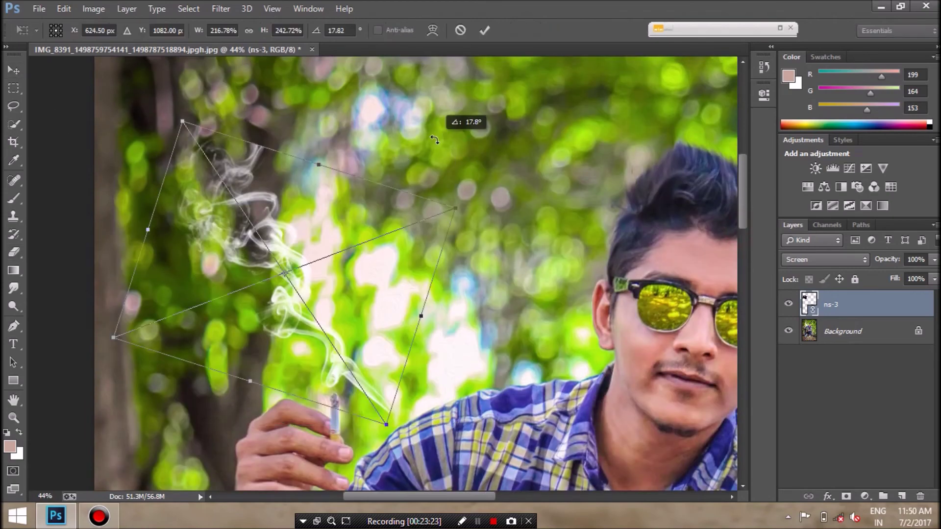
{"action": "left_click_drag", "start_coordinate": [288, 170], "coordinate": [286, 168]}
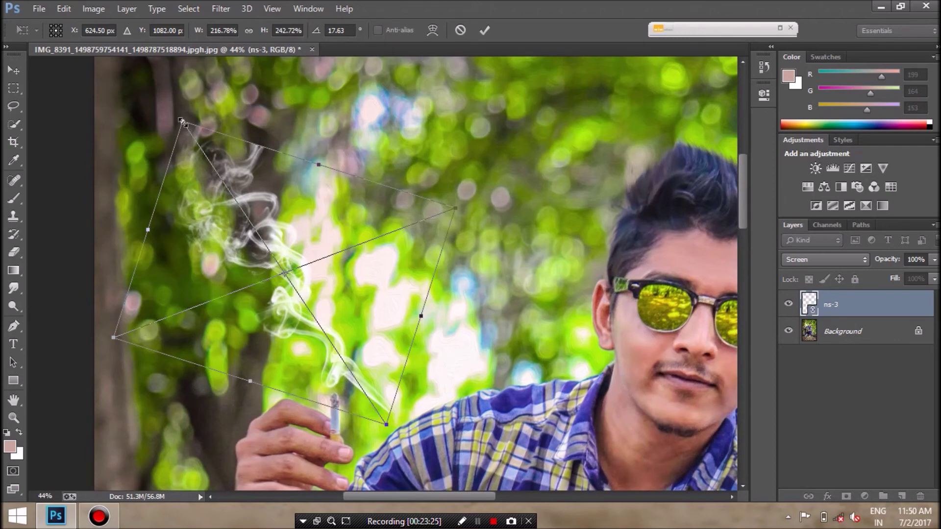
{"action": "left_click_drag", "start_coordinate": [183, 121], "coordinate": [200, 146]}
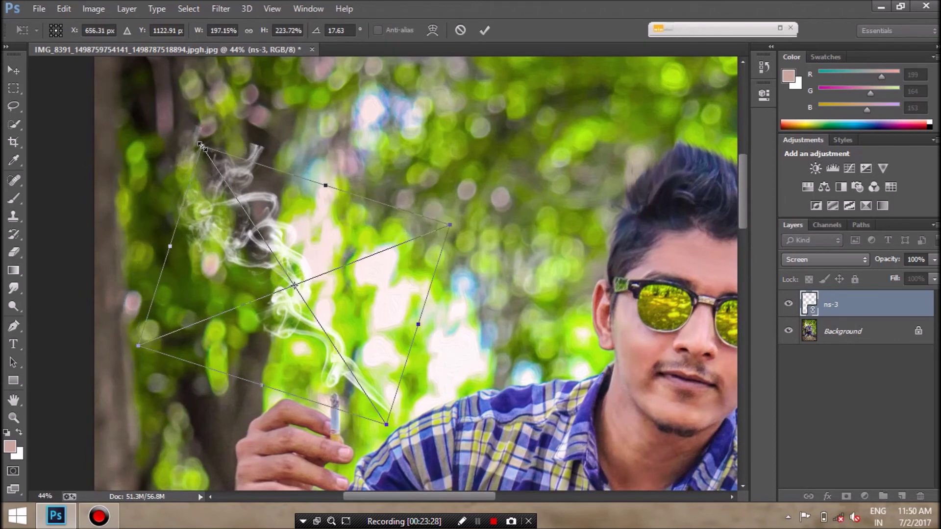
{"action": "left_click_drag", "start_coordinate": [478, 217], "coordinate": [483, 235]}
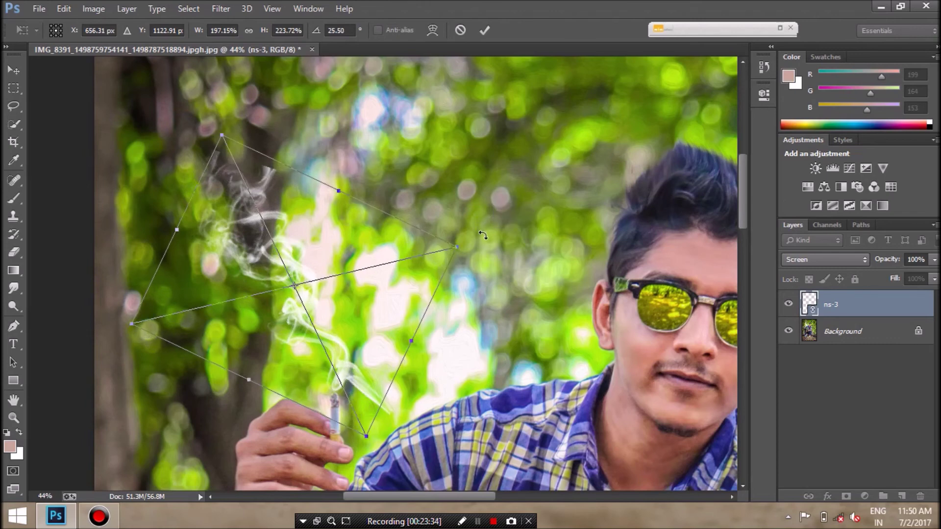
{"action": "left_click_drag", "start_coordinate": [373, 307], "coordinate": [348, 266]}
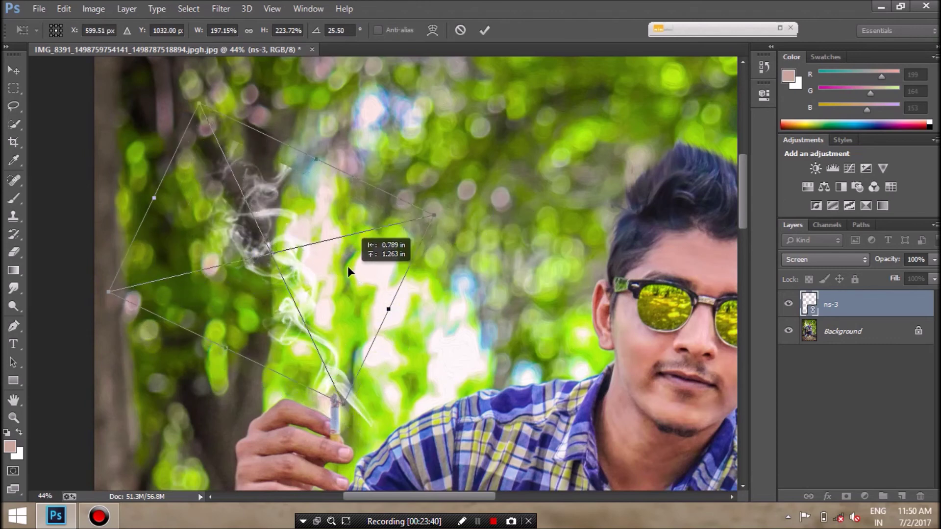
{"action": "left_click_drag", "start_coordinate": [348, 266], "coordinate": [338, 258]}
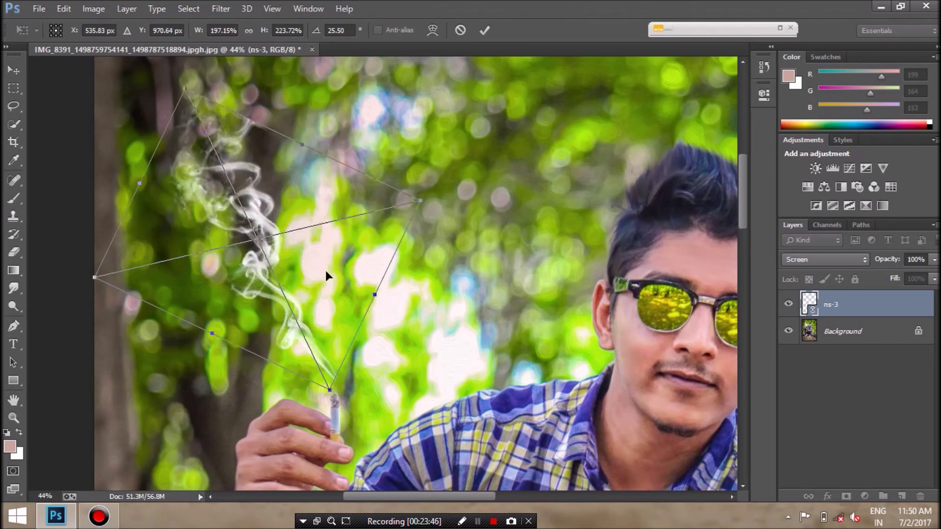
{"action": "left_click_drag", "start_coordinate": [327, 270], "coordinate": [329, 277]}
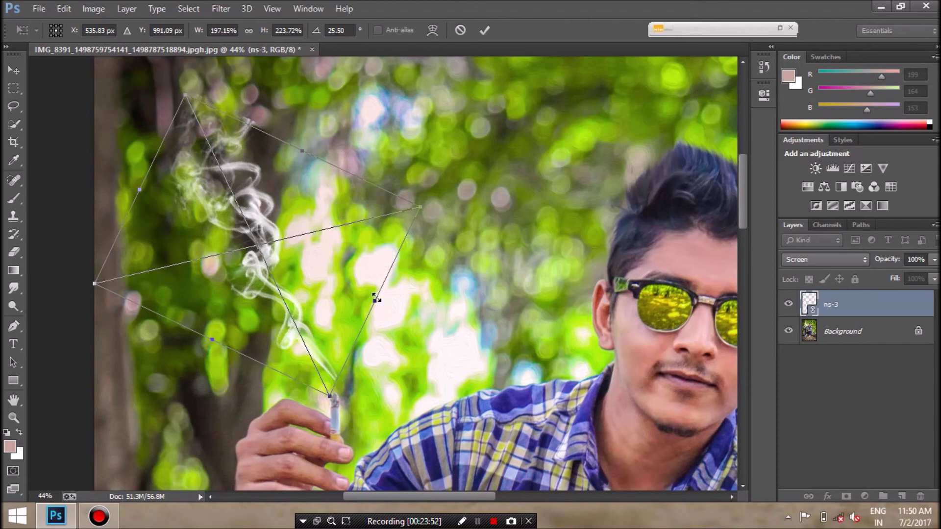
{"action": "left_click", "coordinate": [485, 30]}
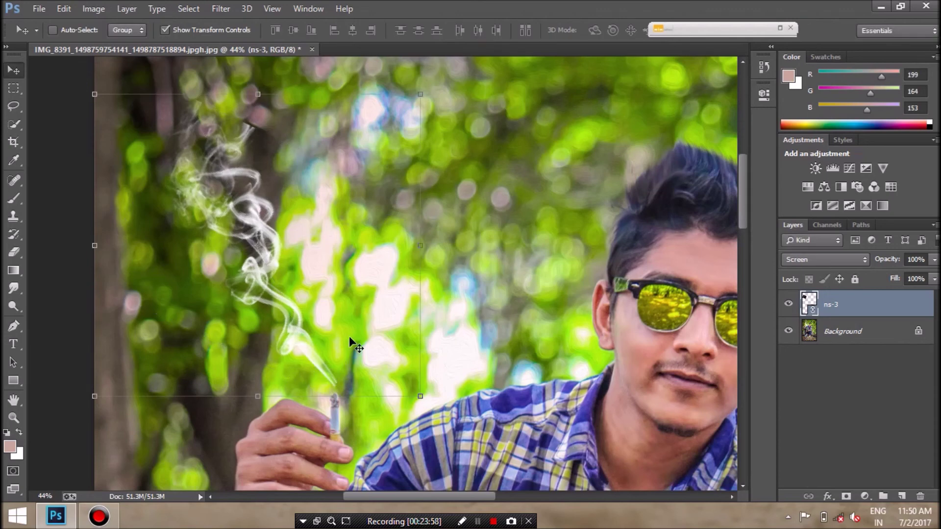
Nudge the ns-3 smoke layer down onto the cigarette tip and zoom to 12%.
{"action": "left_click_drag", "start_coordinate": [340, 322], "coordinate": [338, 333]}
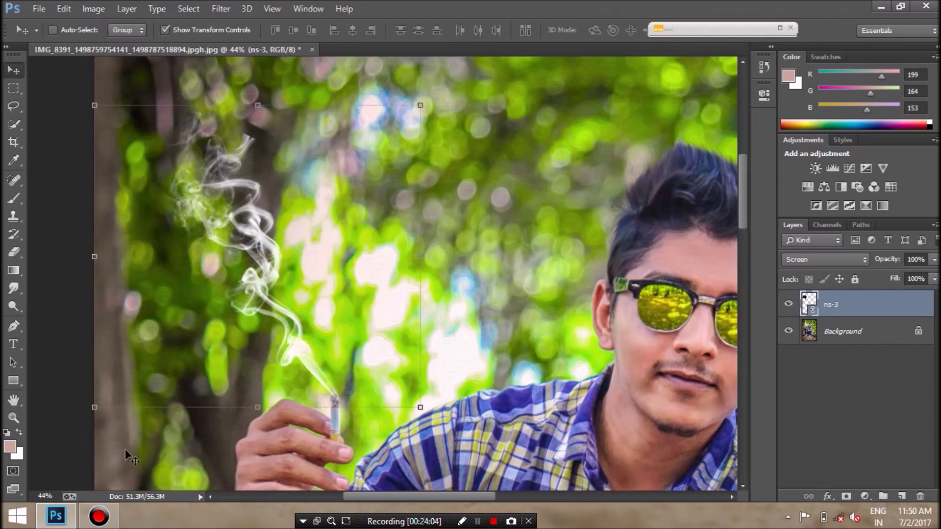
{"action": "double_click", "coordinate": [45, 496]}
{"action": "type", "text": "12"}
{"action": "key", "text": "Return"}
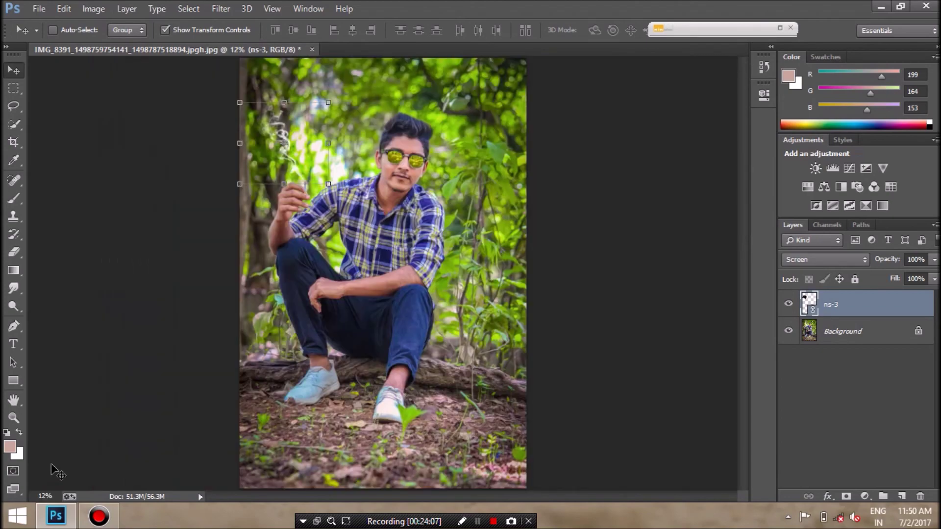
Darken the Background foliage near the face and raised hand with a -0.85 exposure Camera Raw brush.
{"action": "left_click", "coordinate": [868, 338]}
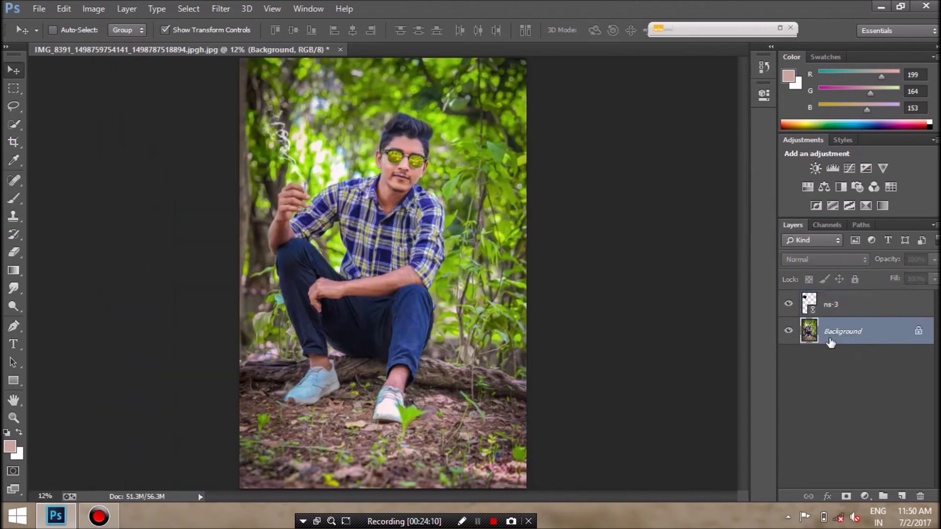
{"action": "left_click", "coordinate": [199, 9]}
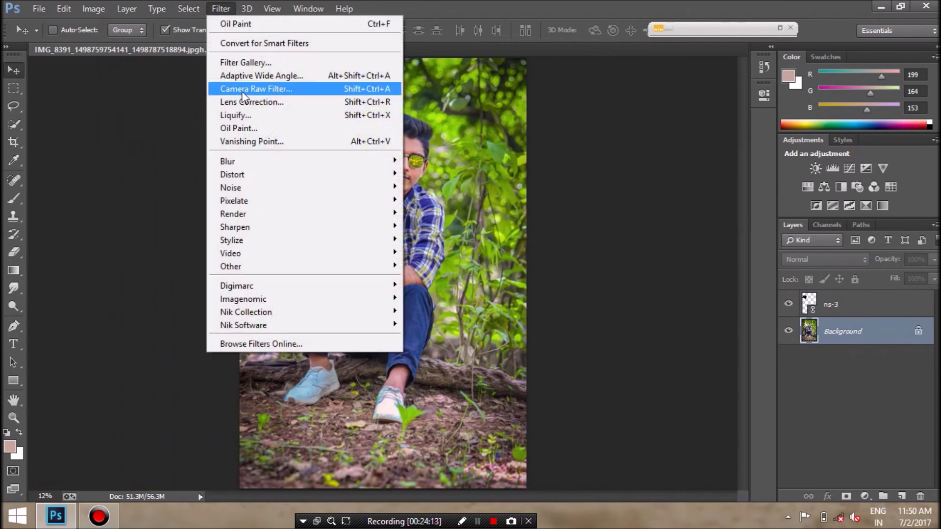
{"action": "left_click", "coordinate": [279, 93]}
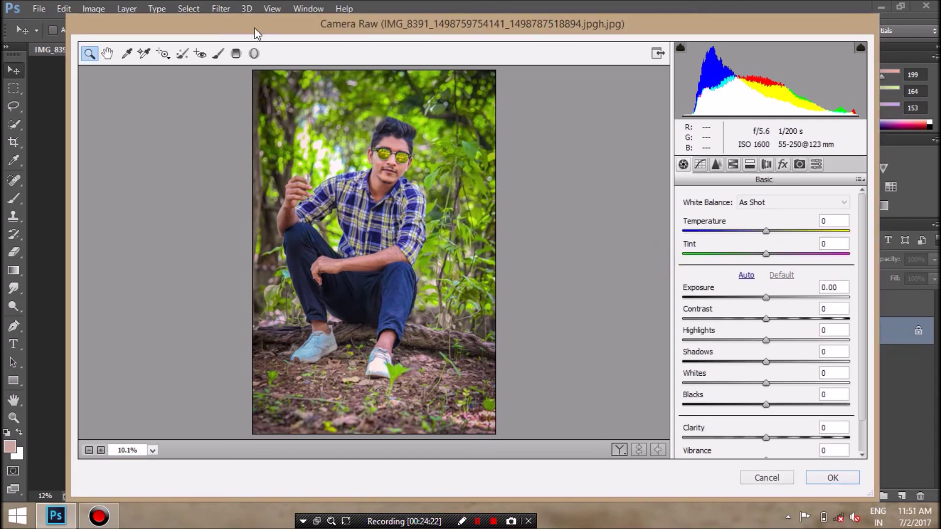
{"action": "left_click", "coordinate": [218, 54]}
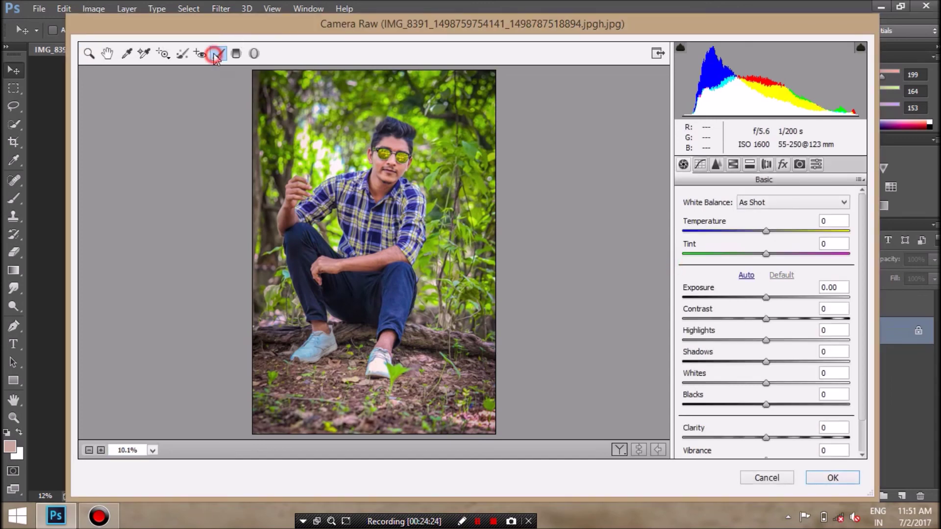
{"action": "left_click", "coordinate": [304, 153]}
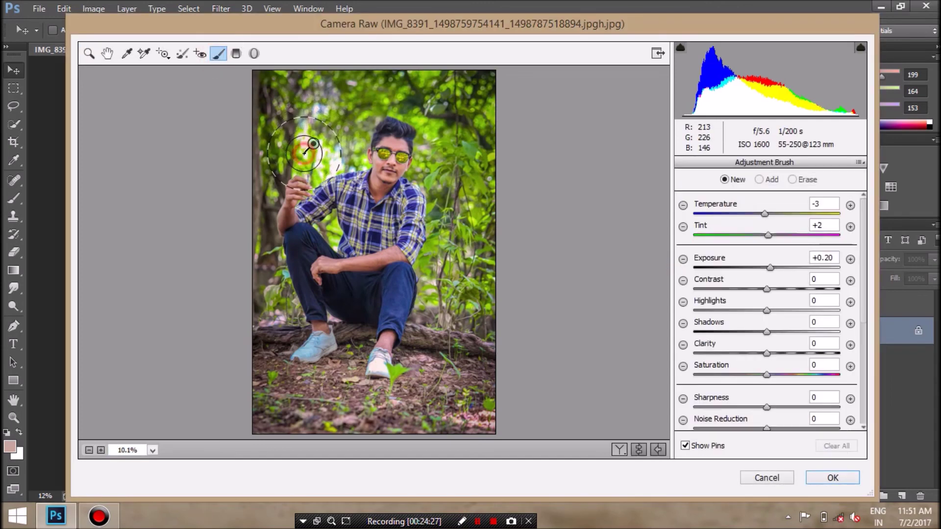
{"action": "left_click_drag", "start_coordinate": [770, 268], "coordinate": [744, 270]}
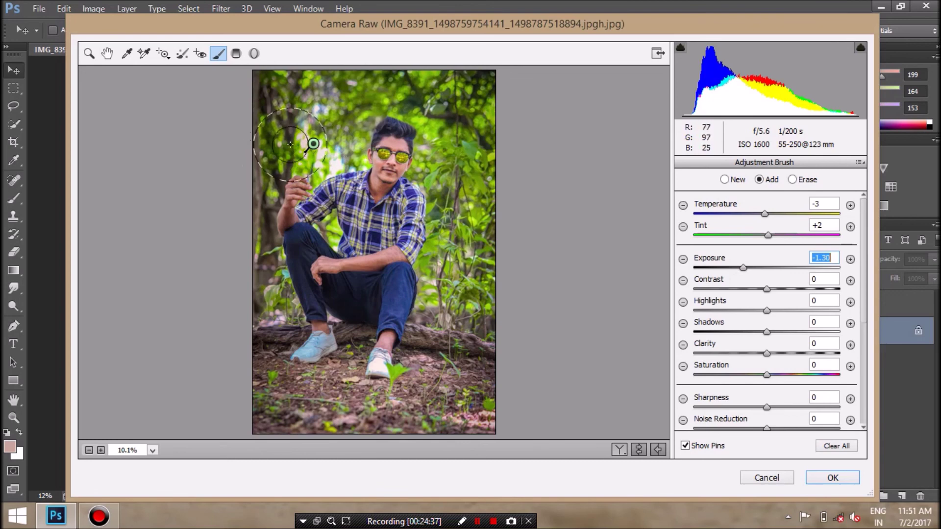
{"action": "left_click_drag", "start_coordinate": [315, 143], "coordinate": [327, 229]}
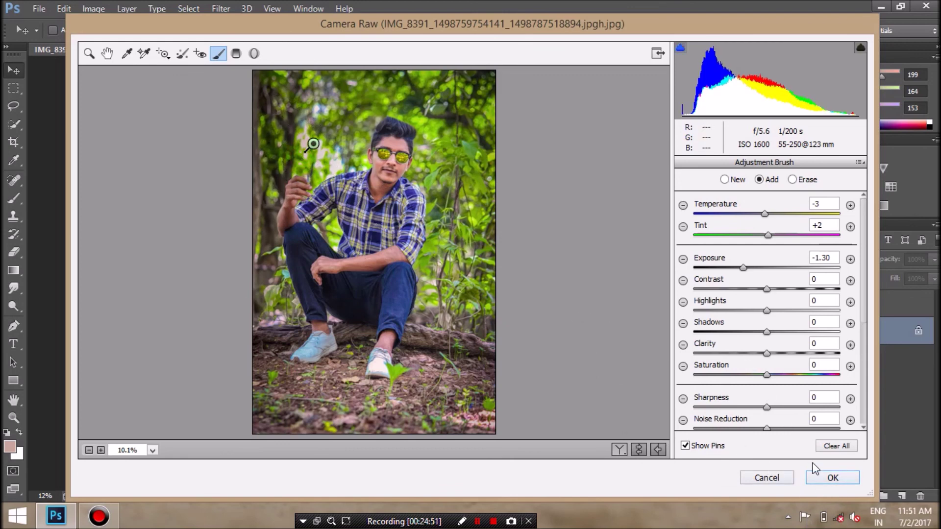
{"action": "left_click_drag", "start_coordinate": [743, 267], "coordinate": [751, 267]}
{"action": "left_click", "coordinate": [827, 480]}
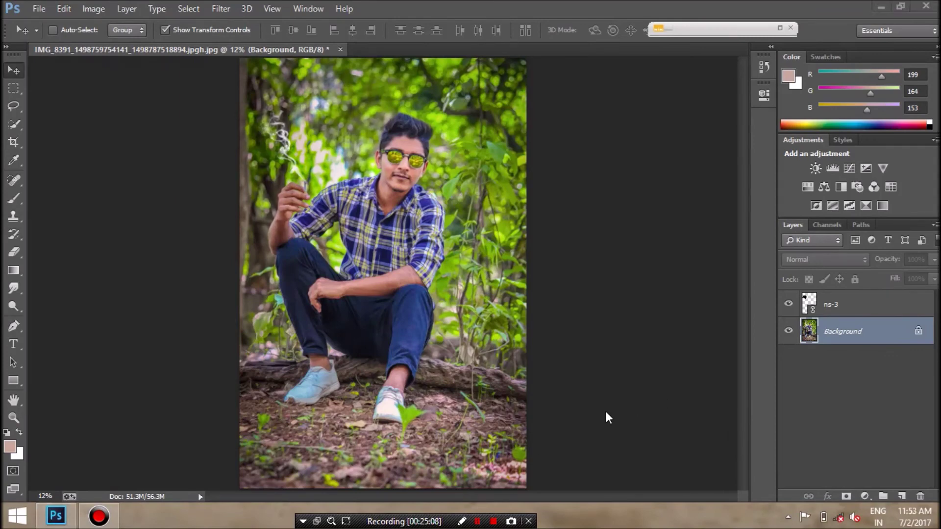
Turn off visibility of the ns-3 smoke layer.
{"action": "left_click", "coordinate": [788, 304]}
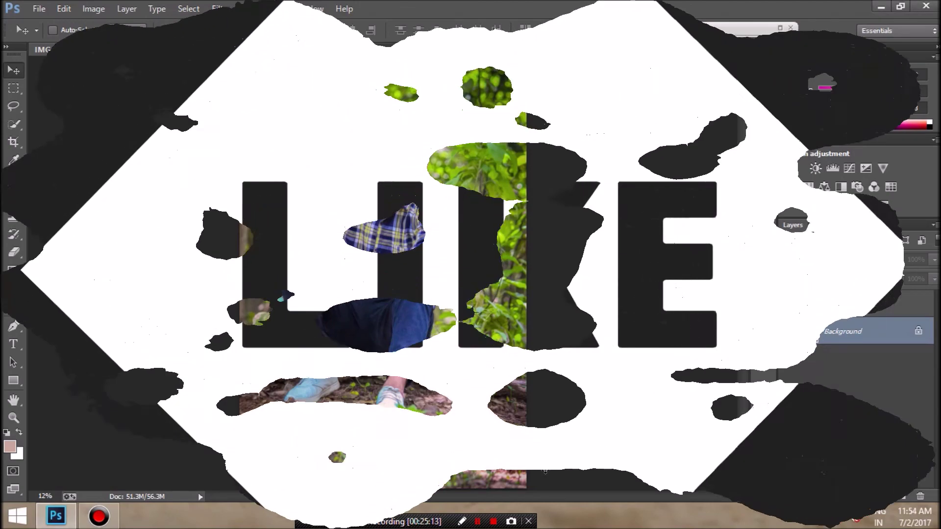